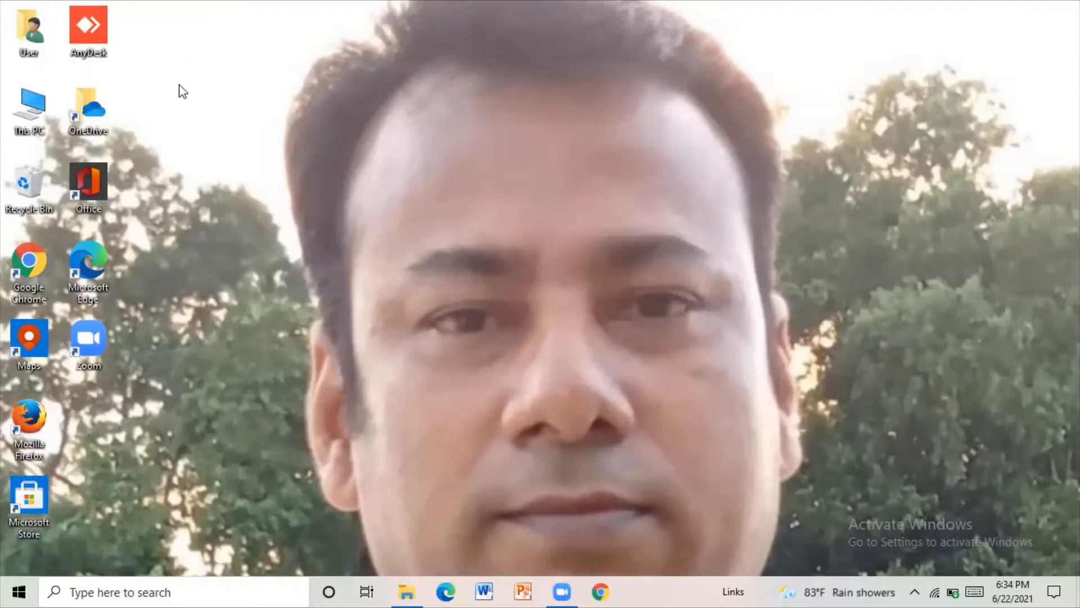
- Open the Book1 workbook from the SB STUDIO folder in Documents
double_click(29, 102)
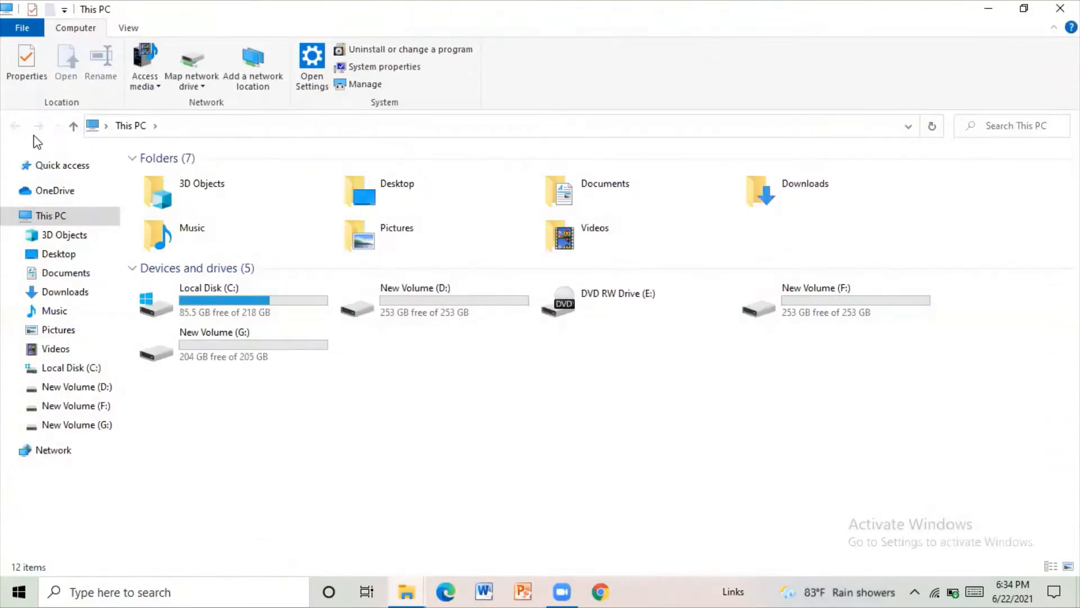
left_click(58, 274)
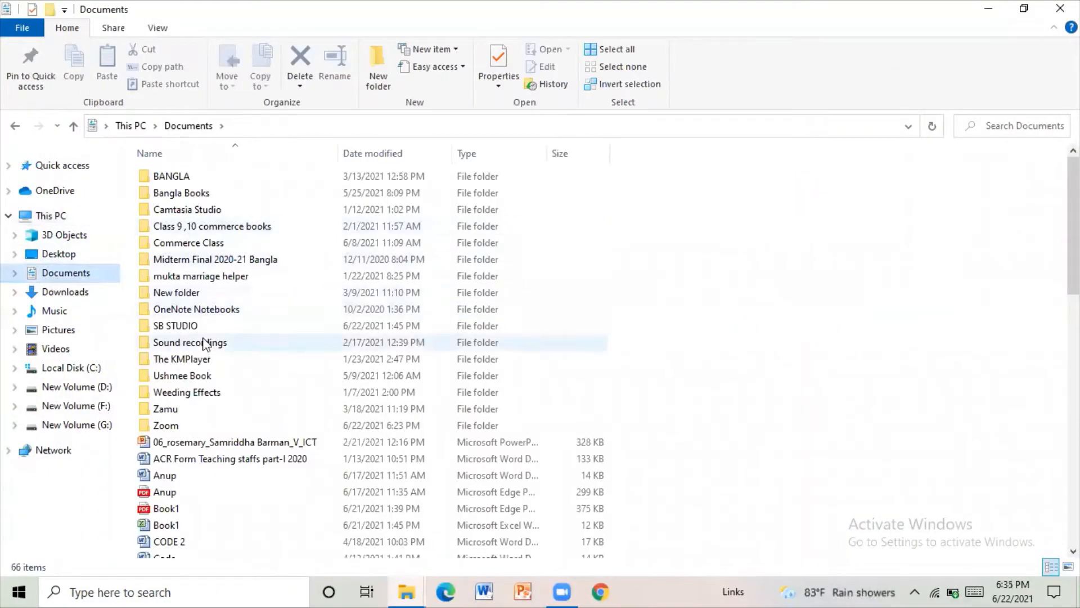
double_click(202, 329)
double_click(187, 219)
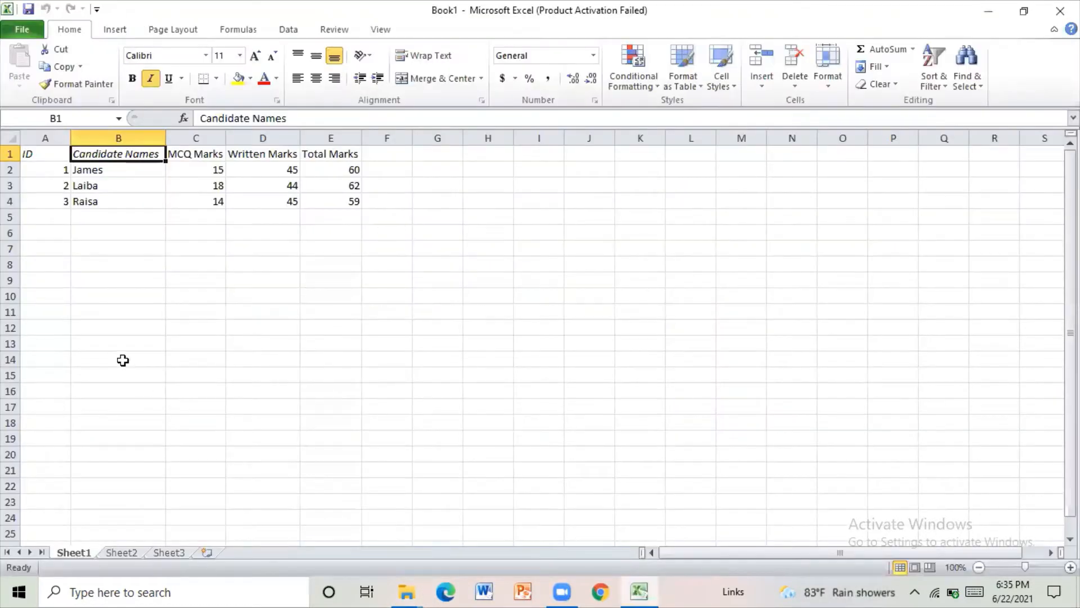
left_click(123, 360)
left_click(678, 388)
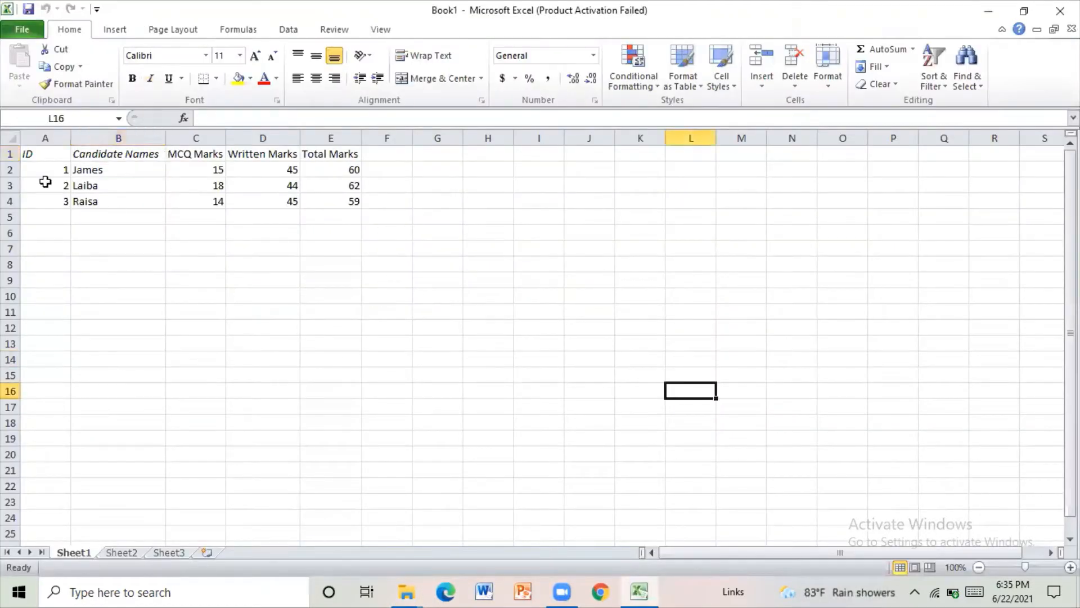
left_click(49, 153)
left_click(110, 154)
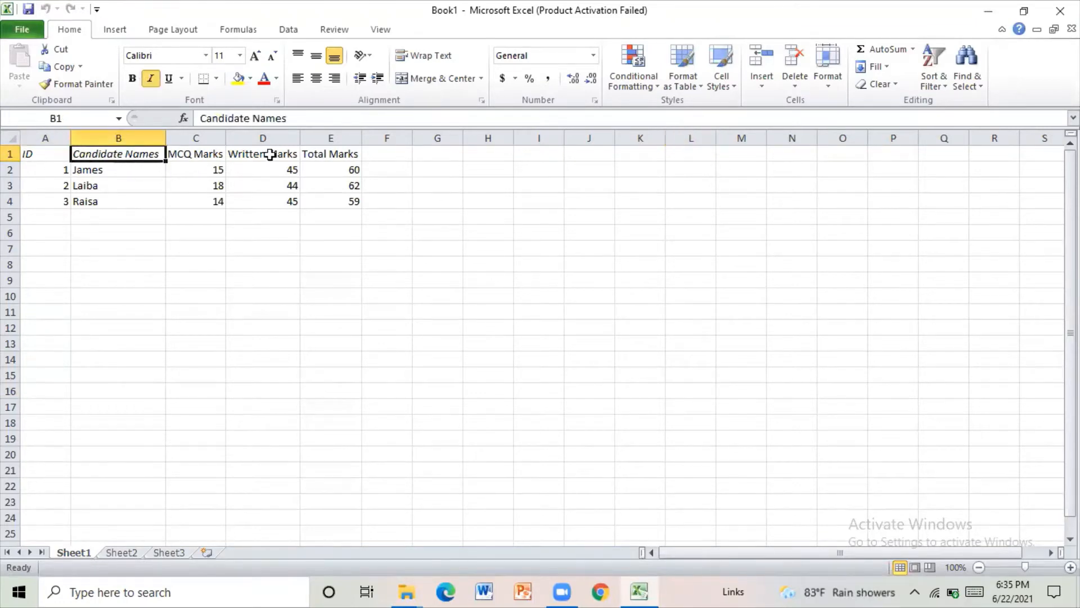
left_click(439, 215)
left_click(396, 453)
left_click(275, 391)
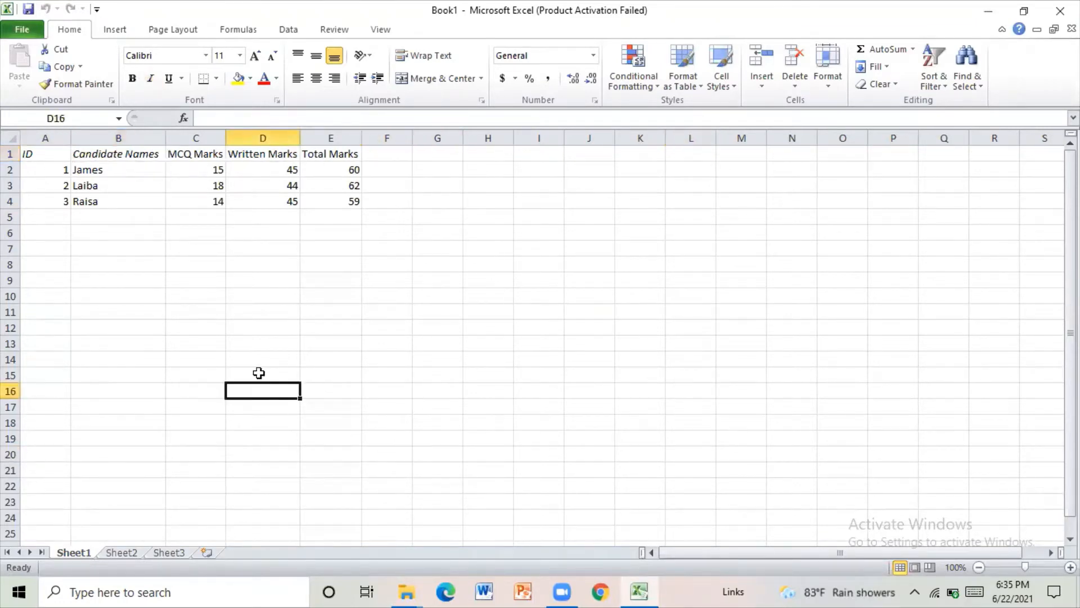
left_click(257, 363)
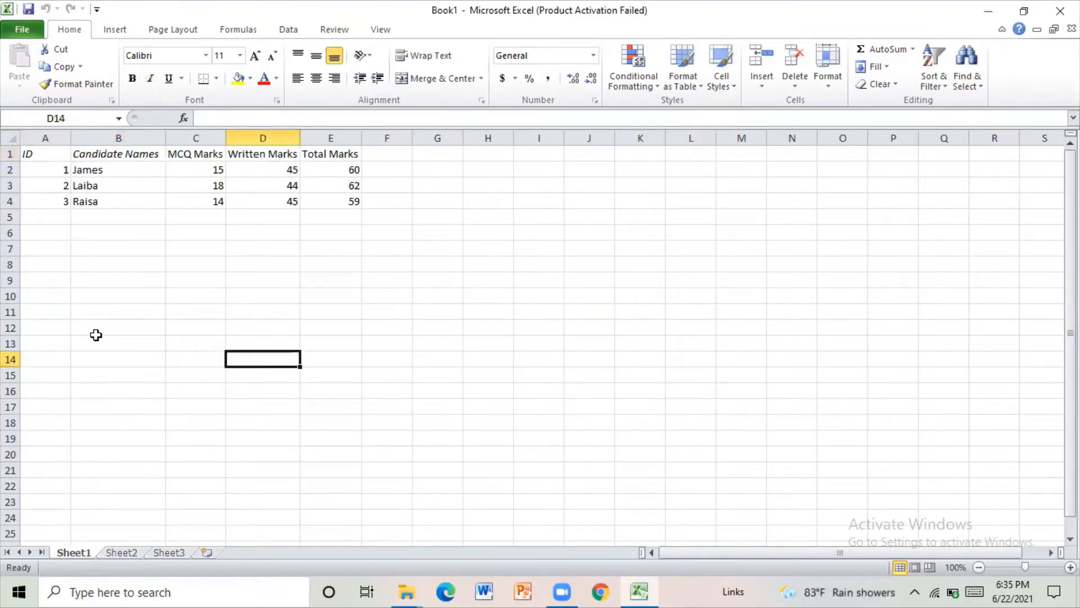
- Insert a 2-D Clustered Column chart from the candidate names and marks in B1:E4
left_click(91, 153)
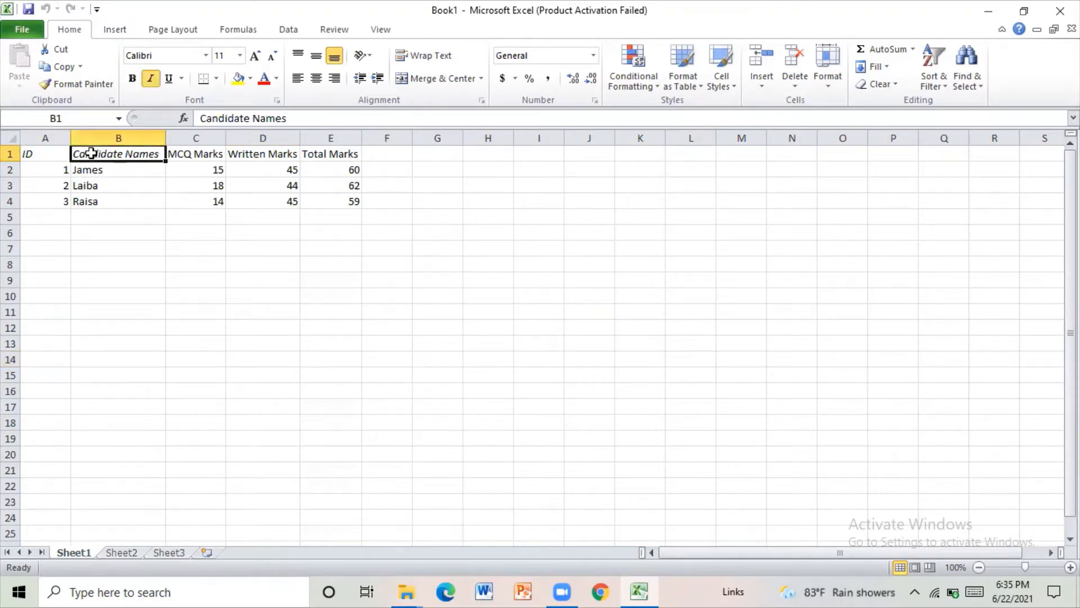
left_click_drag(91, 153, 354, 207)
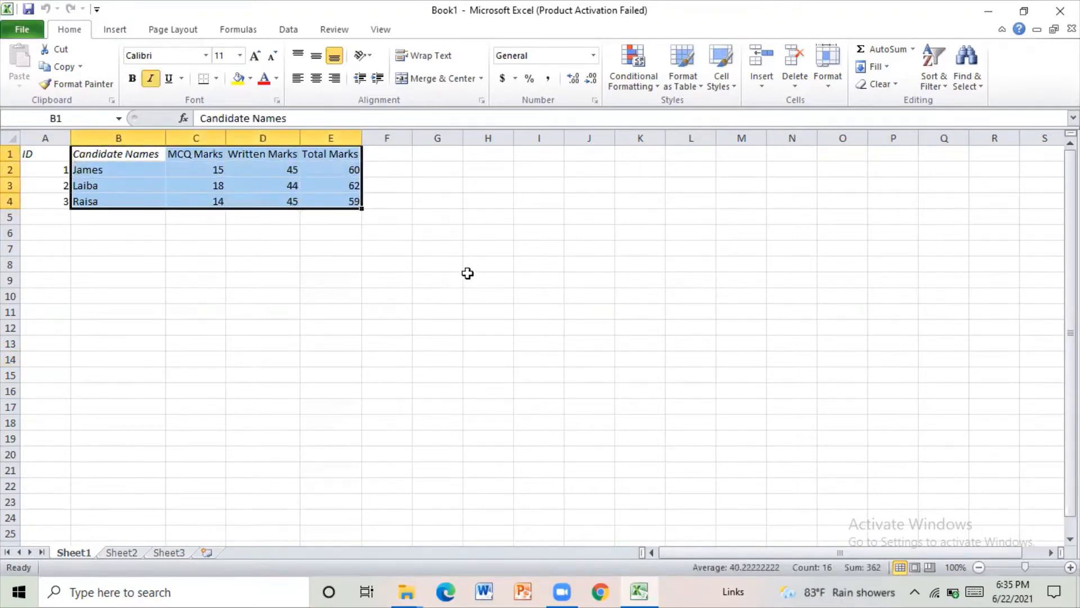
left_click(109, 31)
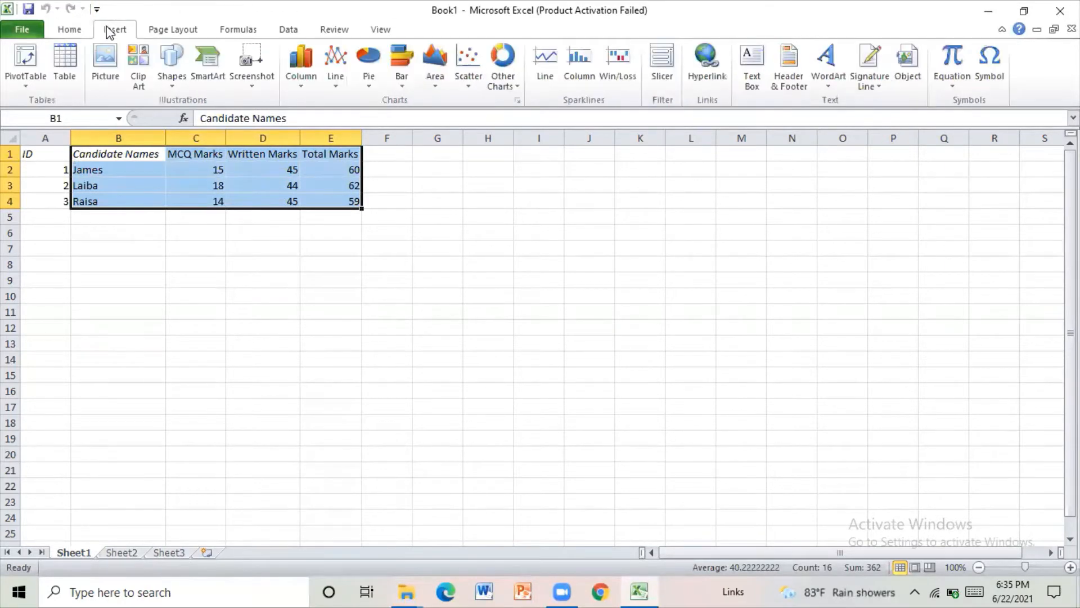
left_click(299, 71)
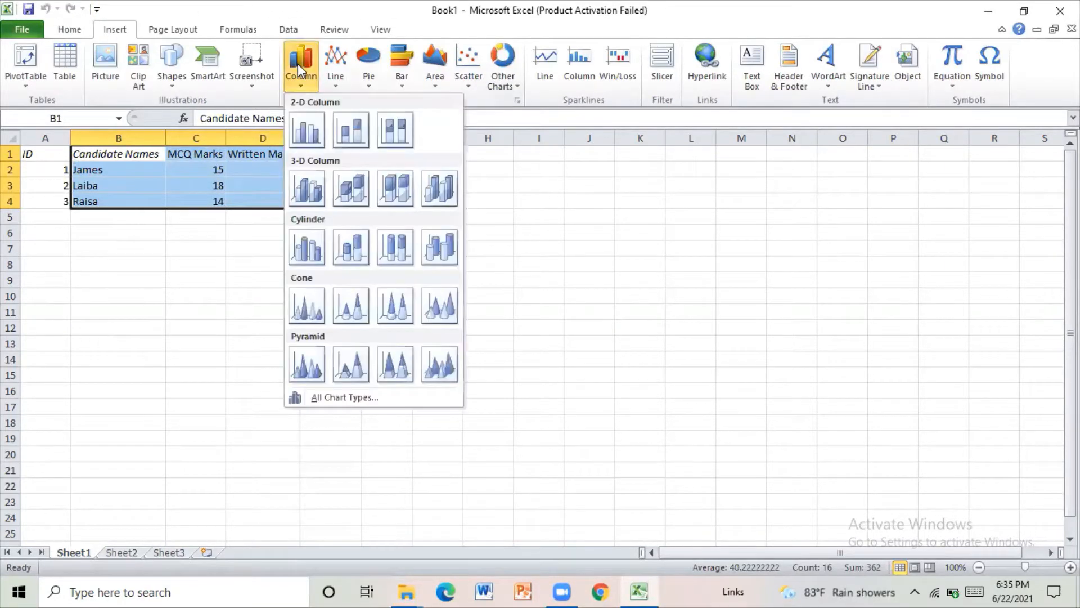
left_click(305, 135)
left_click(723, 126)
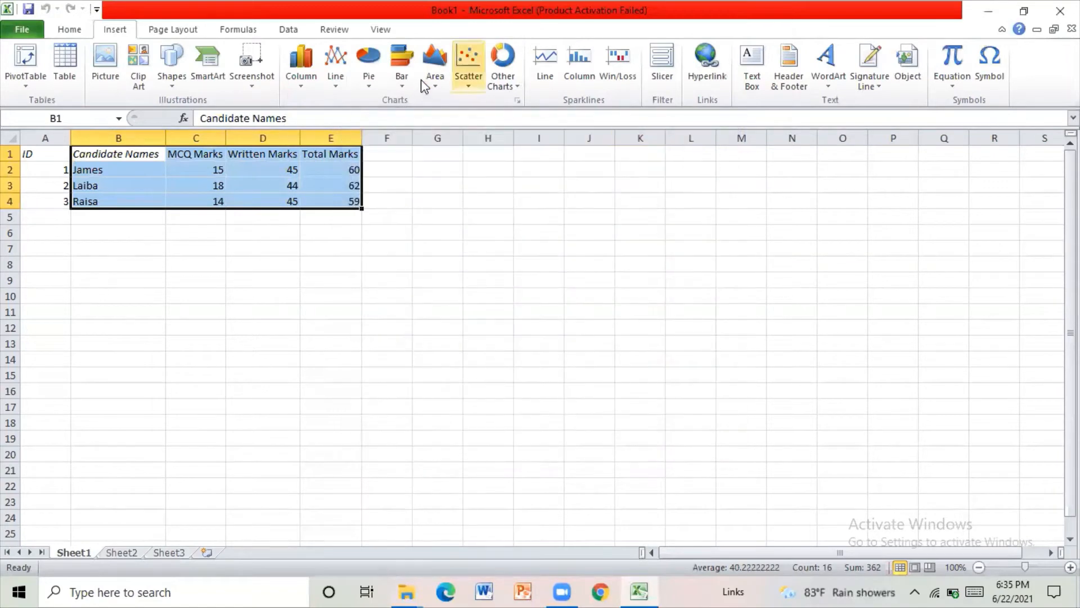
left_click(306, 56)
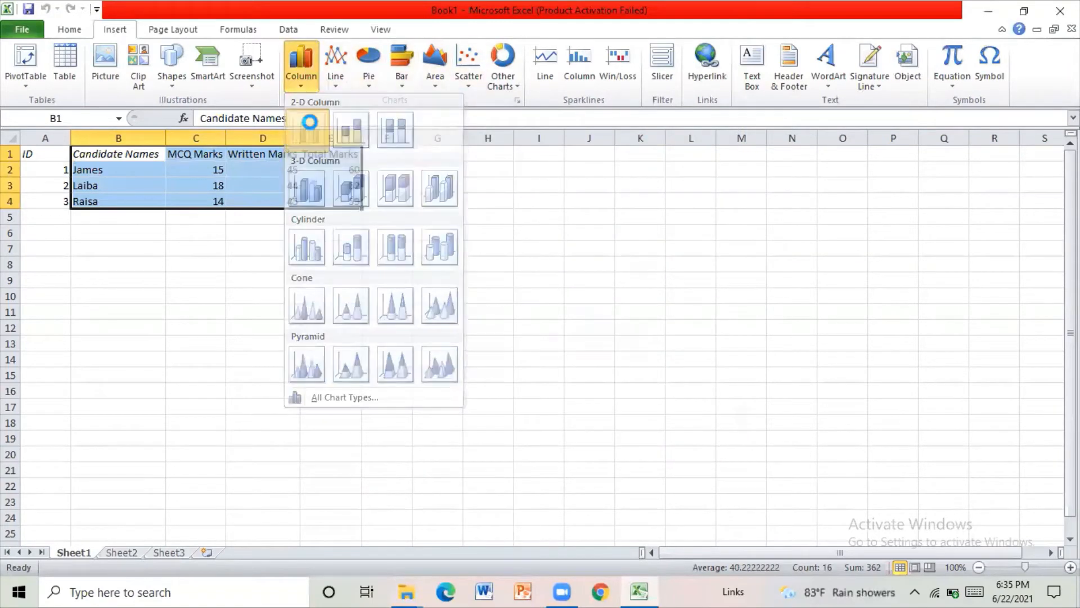
left_click(307, 129)
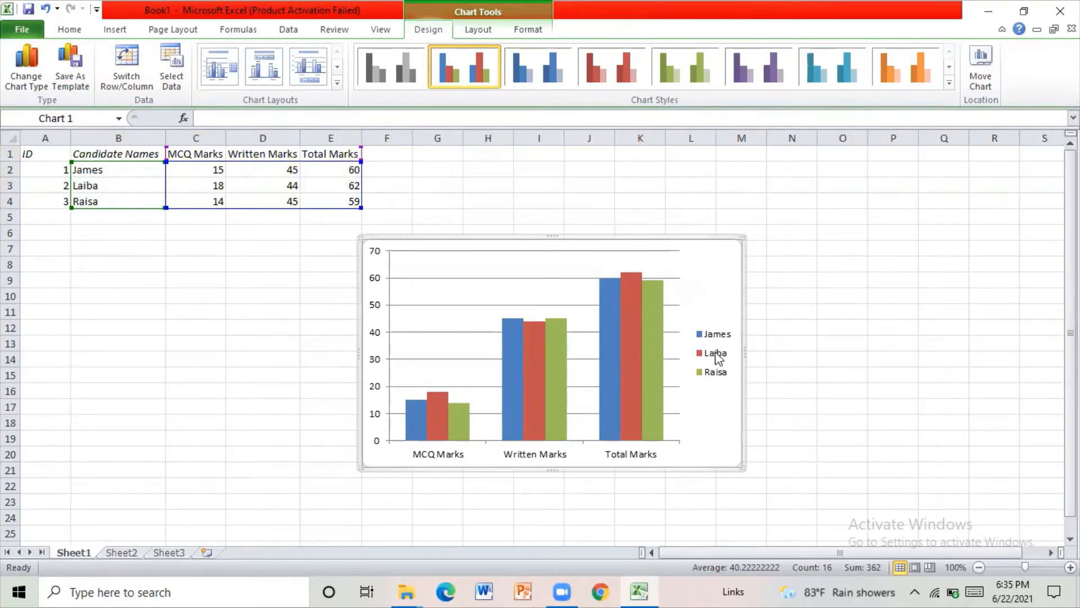
- Check the chart's legend and data series, and delete the whole column chart
left_click(695, 354)
left_click(731, 410)
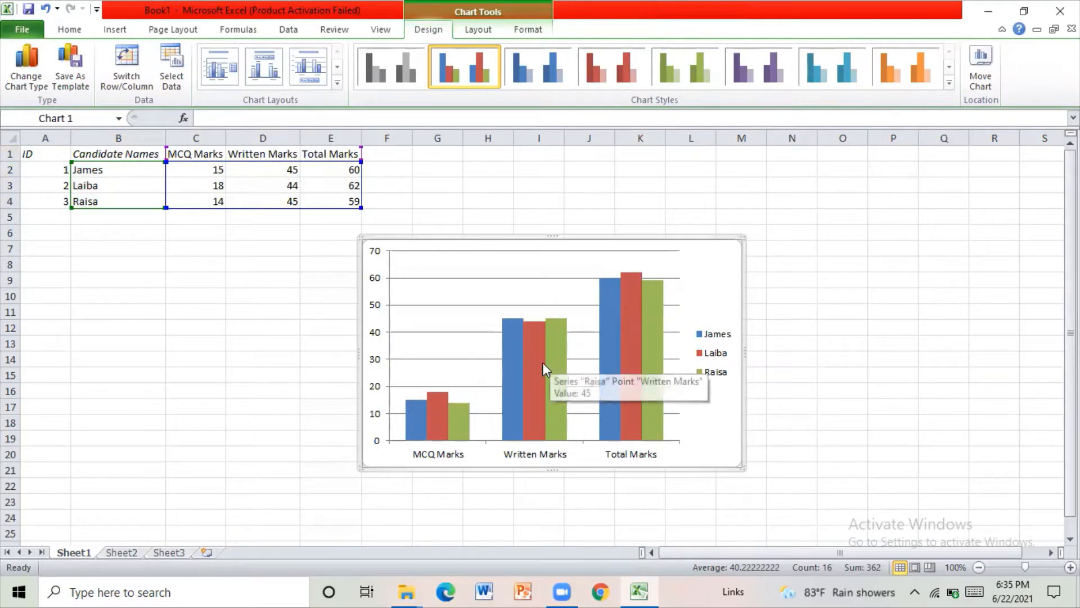
mouse_move(543, 371)
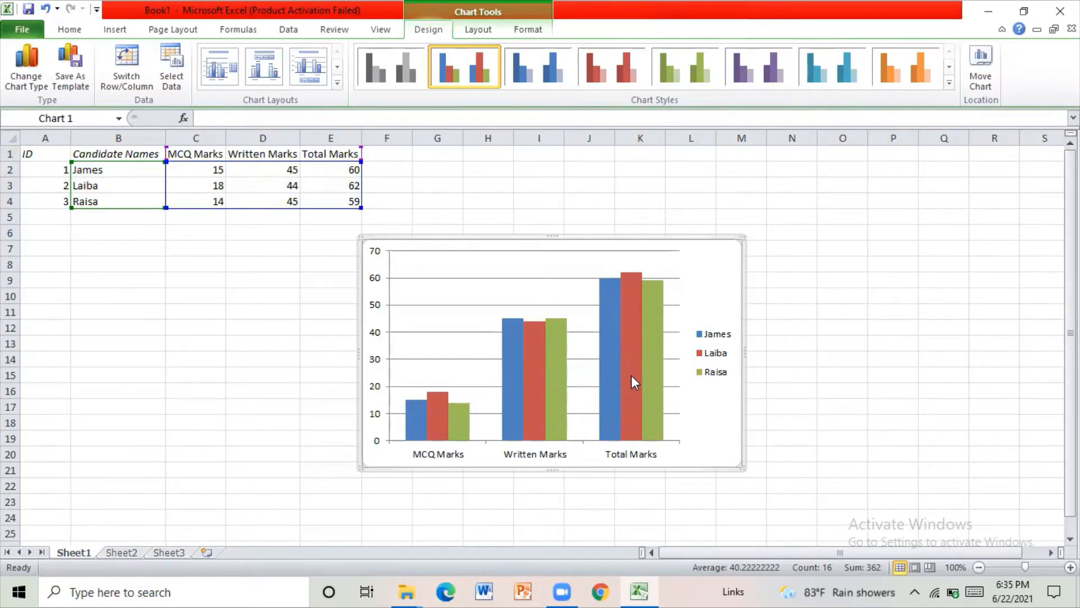
left_click(631, 374)
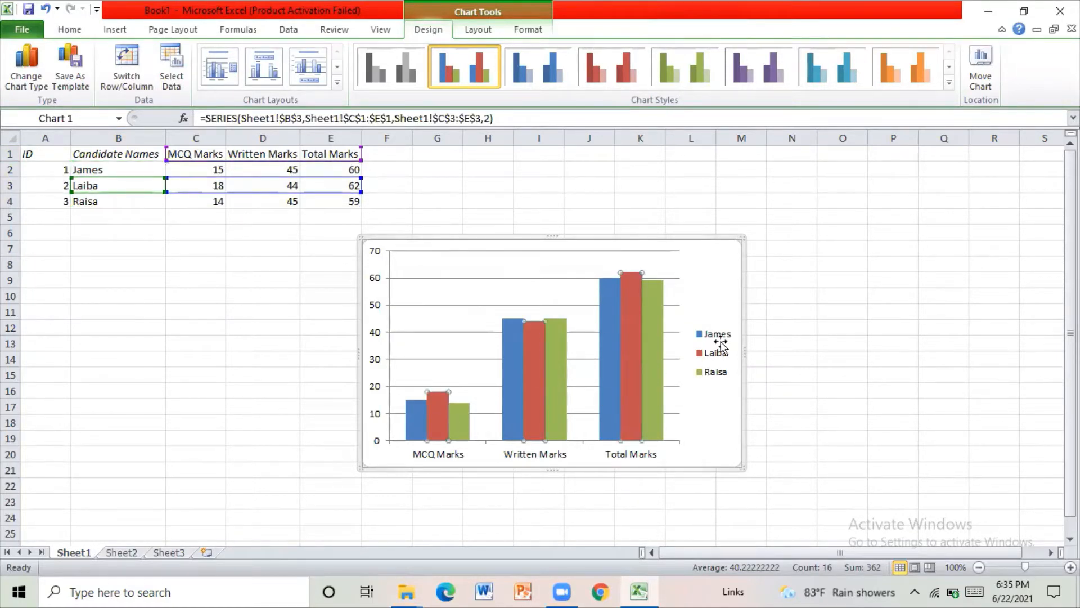
left_click(700, 243)
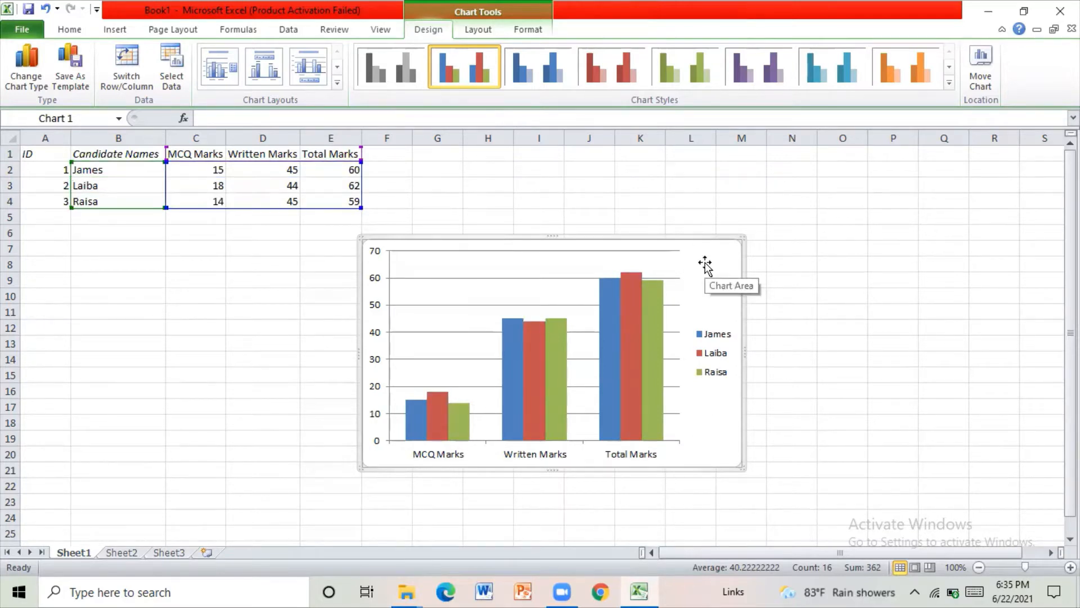
key("Delete")
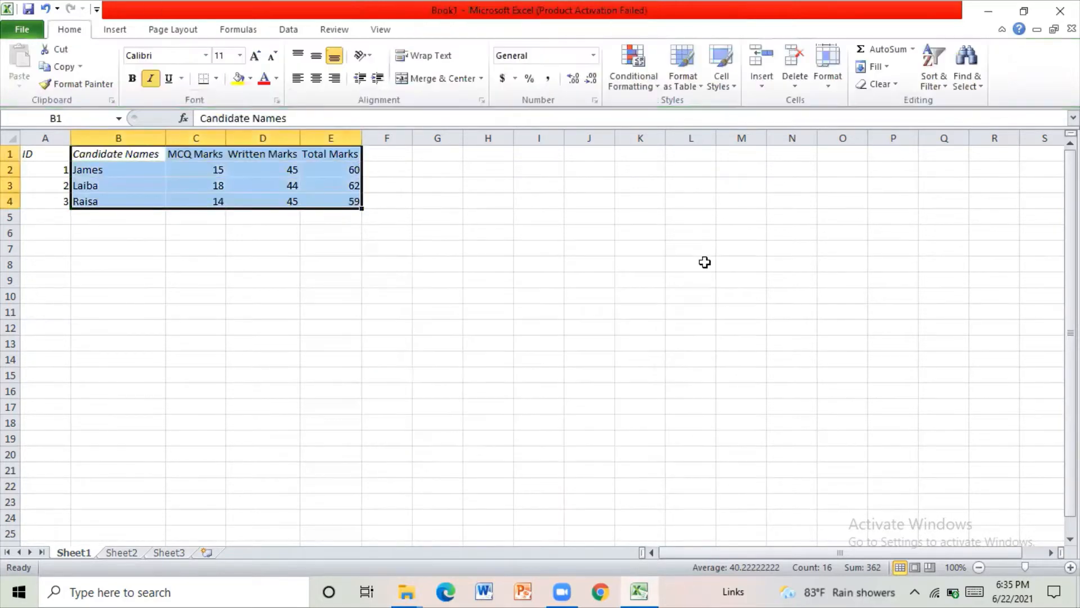
left_click(105, 345)
left_click(392, 351)
left_click(481, 250)
left_click(628, 353)
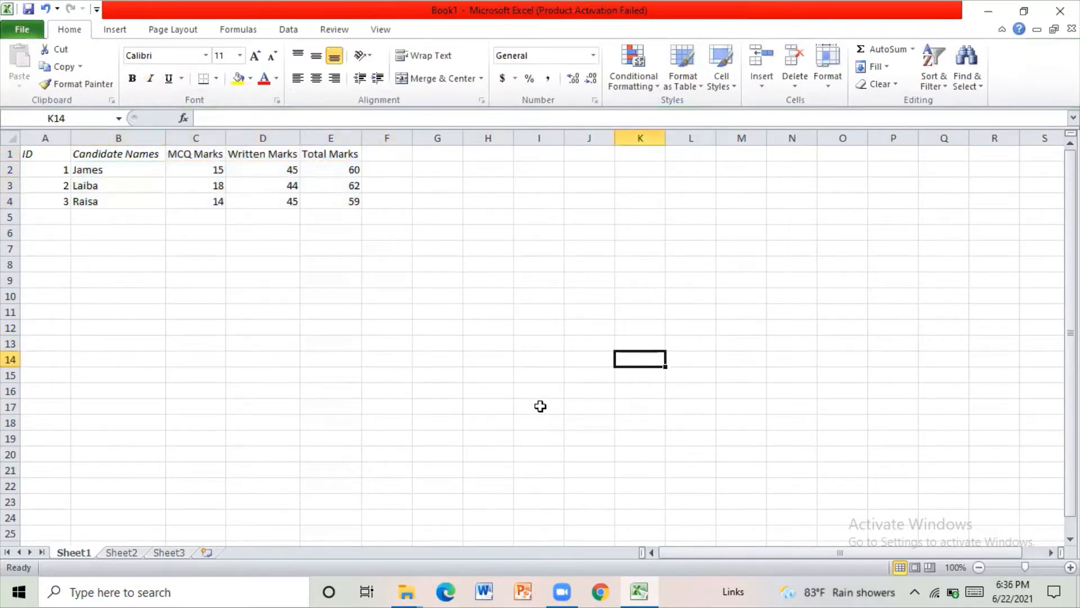
left_click(540, 406)
left_click(488, 183)
left_click(656, 297)
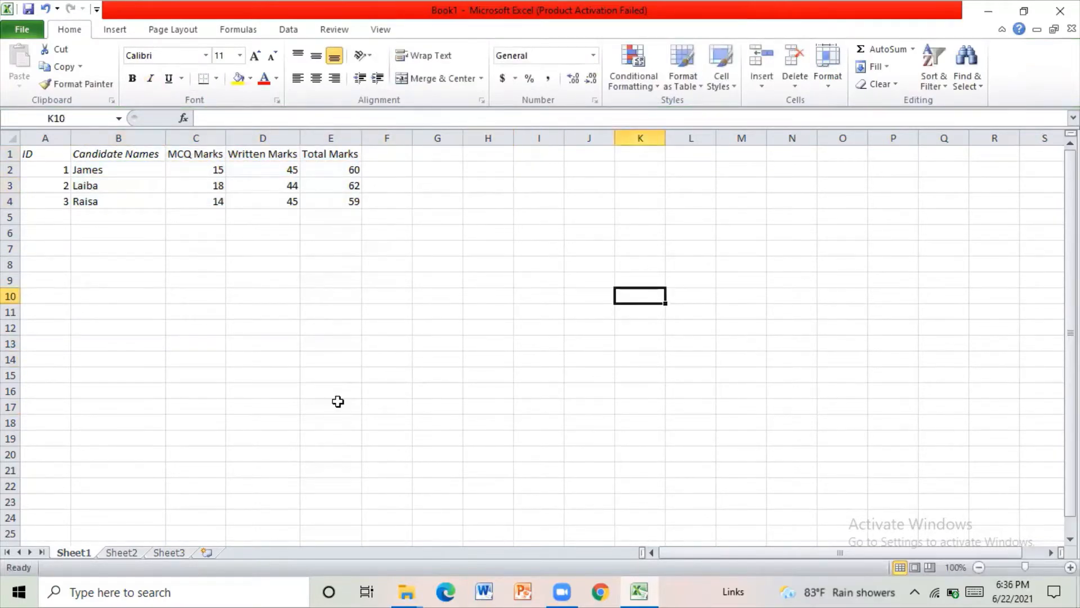
left_click(338, 401)
left_click(261, 292)
left_click(270, 214)
left_click(374, 271)
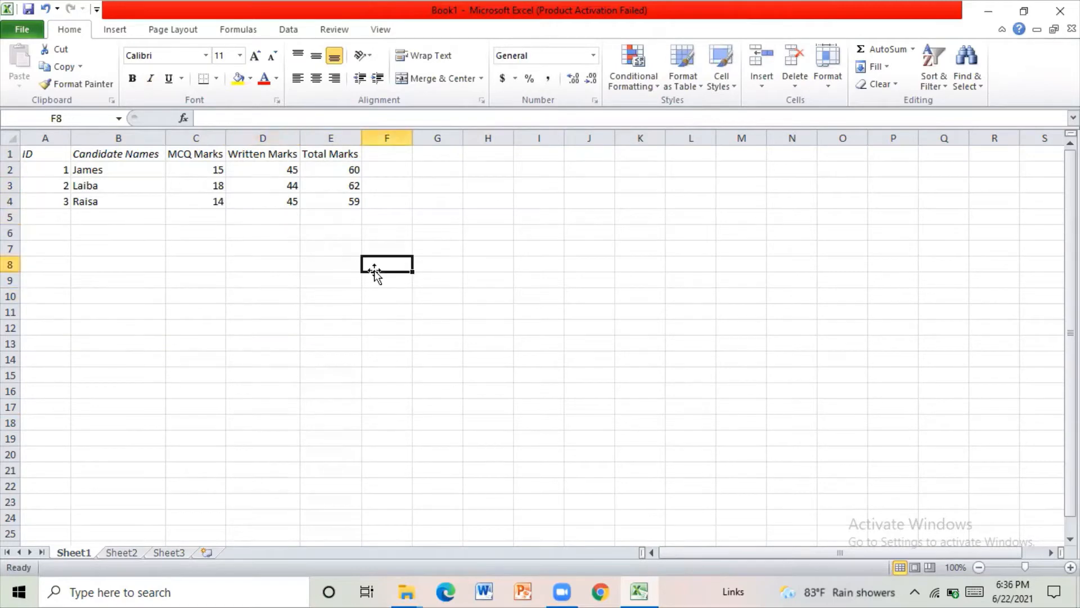
left_click(352, 327)
left_click(475, 294)
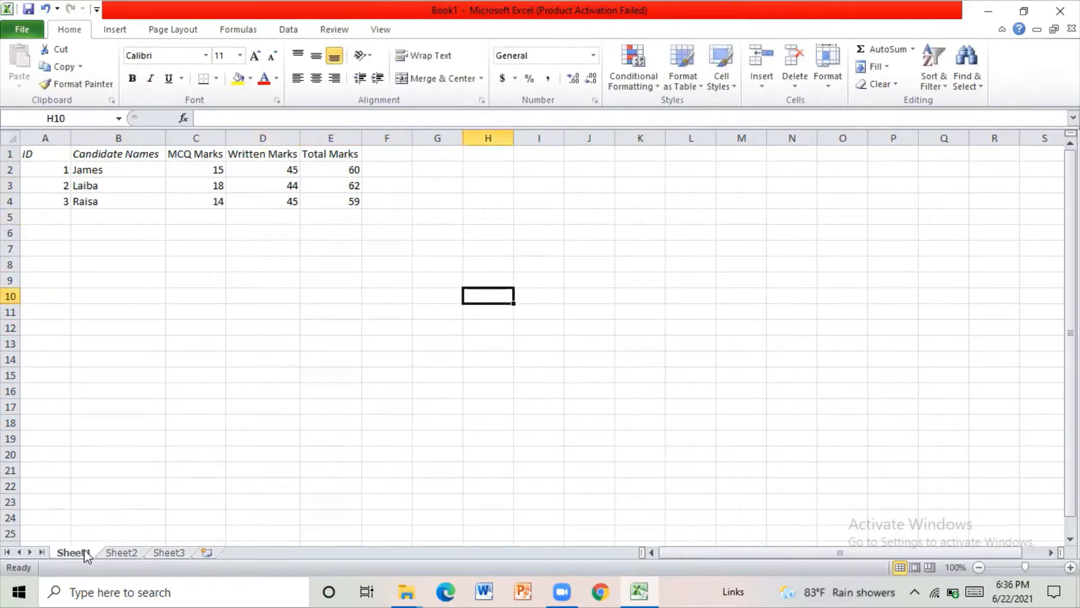
- Add a new worksheet after Sheet3 and delete that new sheet
left_click(120, 553)
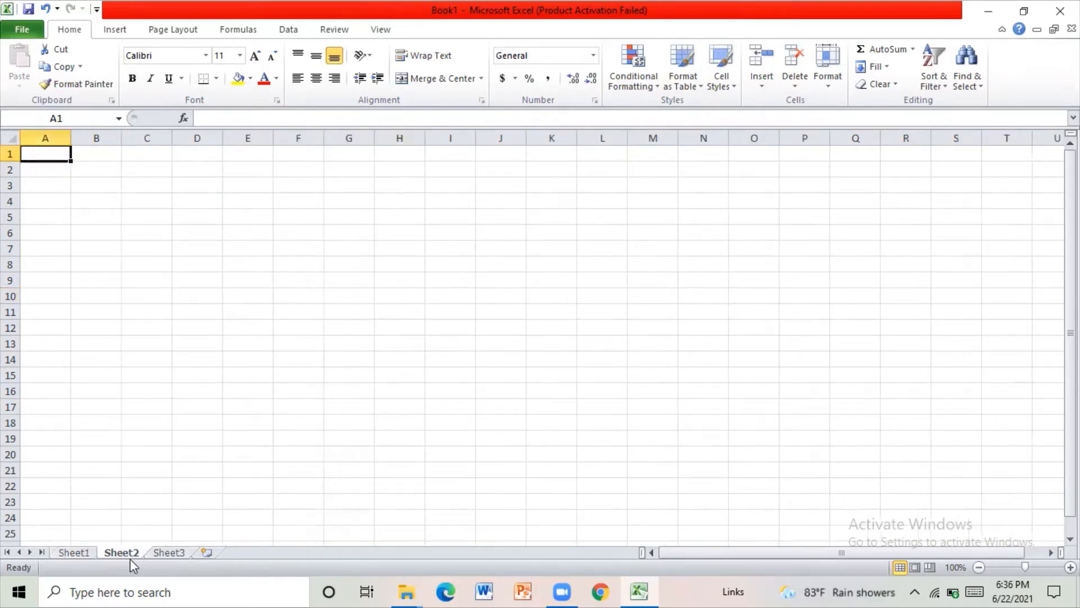
left_click(168, 553)
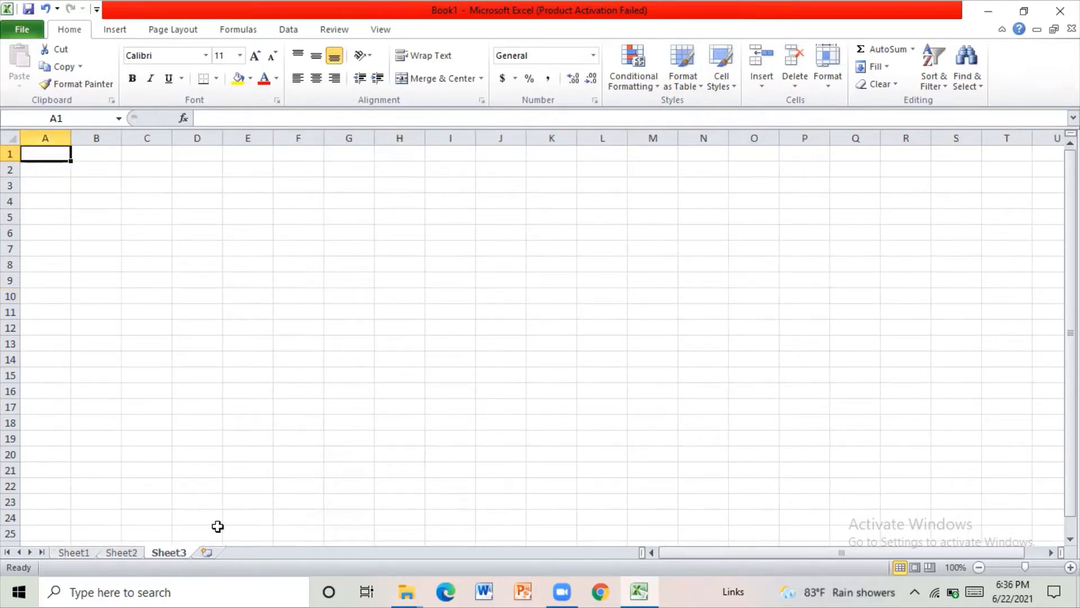
left_click(207, 552)
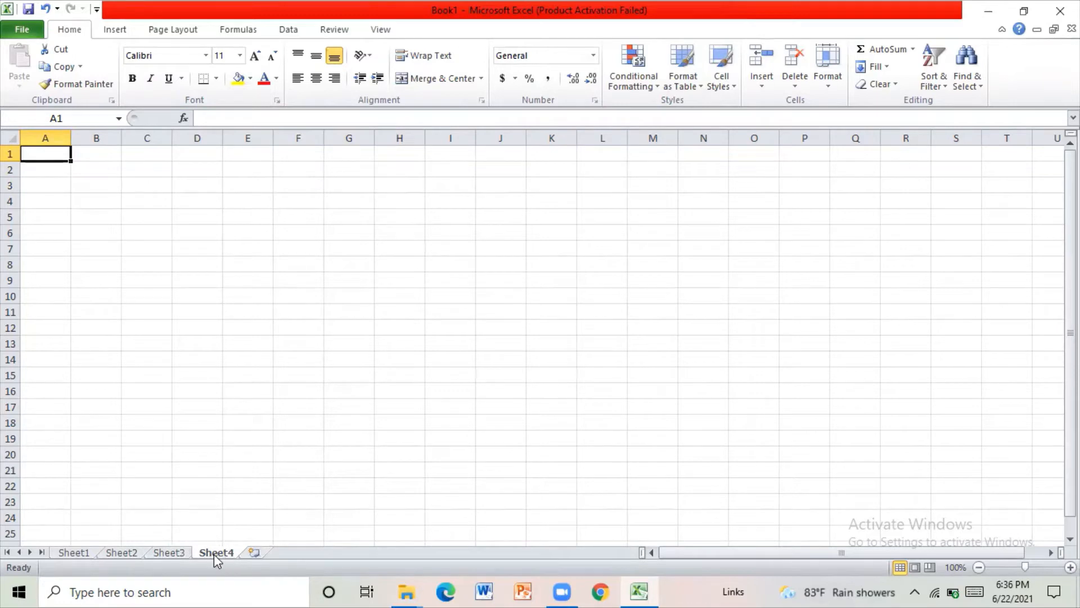
right_click(214, 554)
left_click(255, 399)
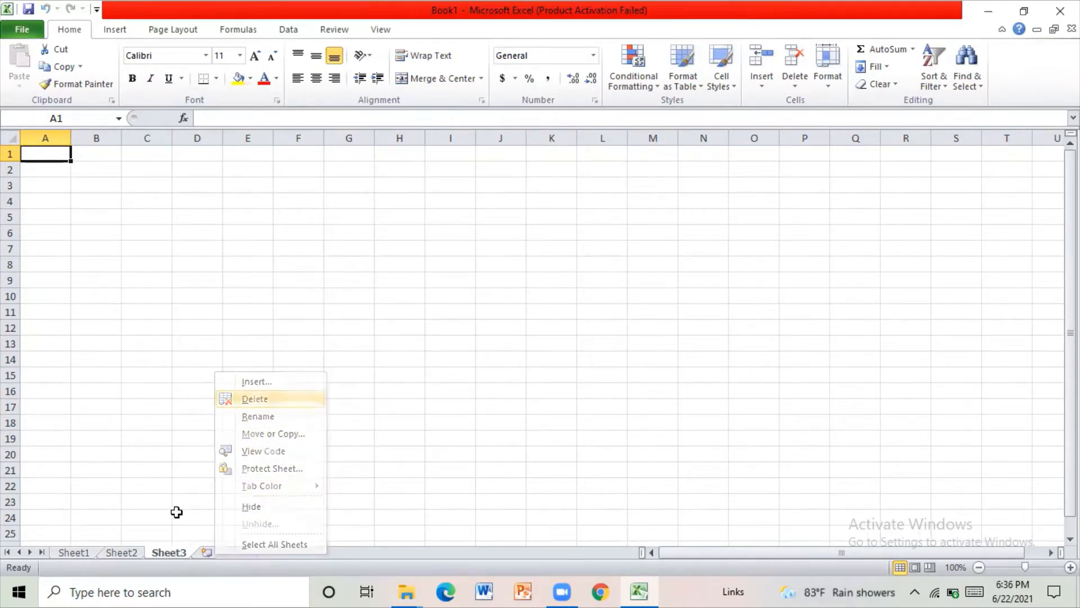
- Delete the Sheet3 worksheet and return to Sheet1
right_click(161, 554)
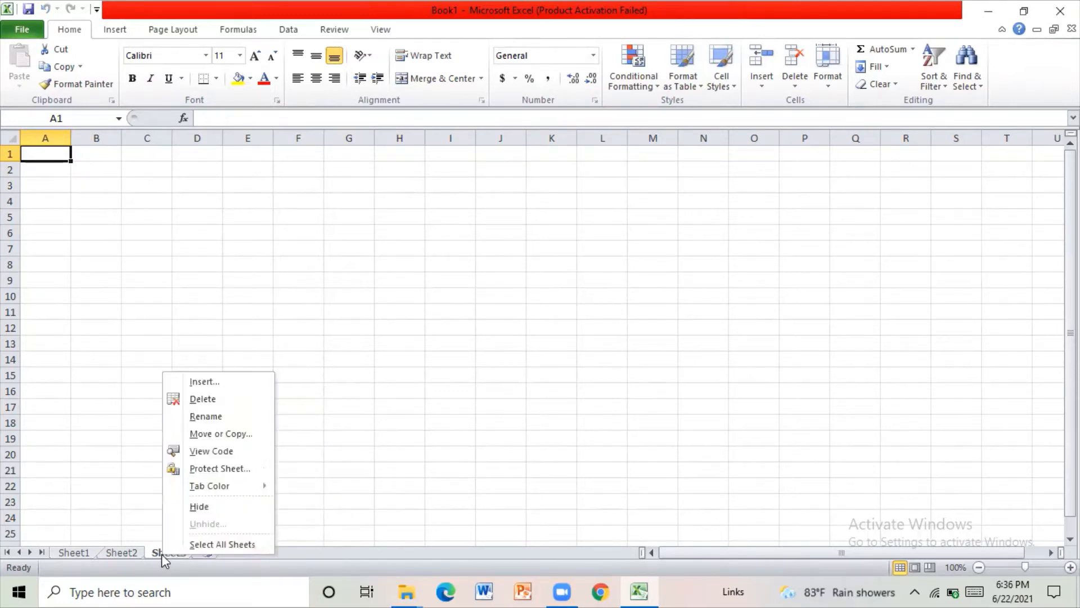
left_click(206, 399)
left_click(86, 552)
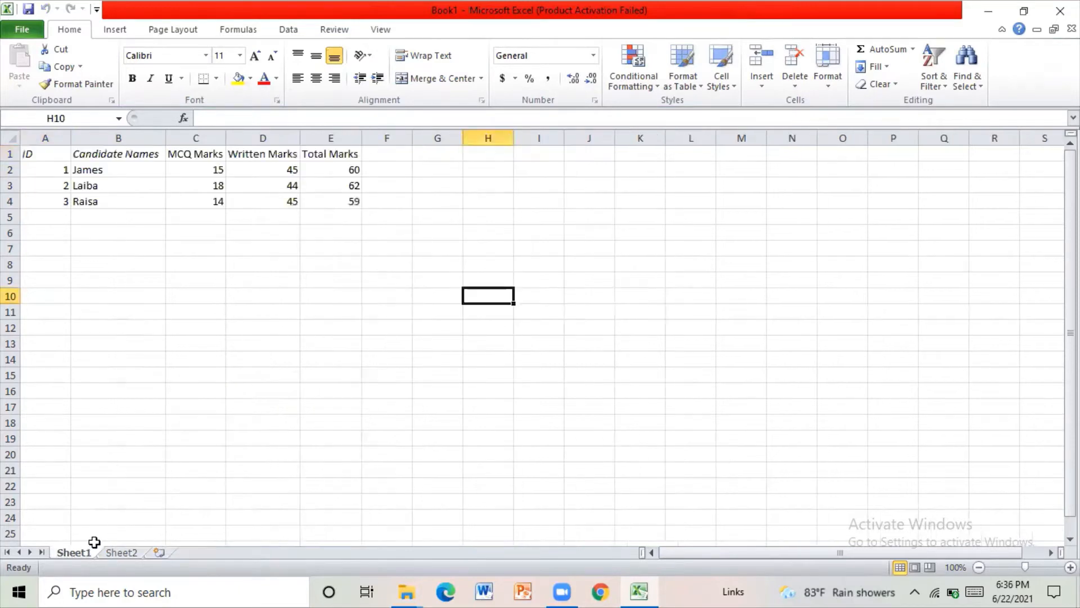
left_click(120, 552)
left_click(207, 186)
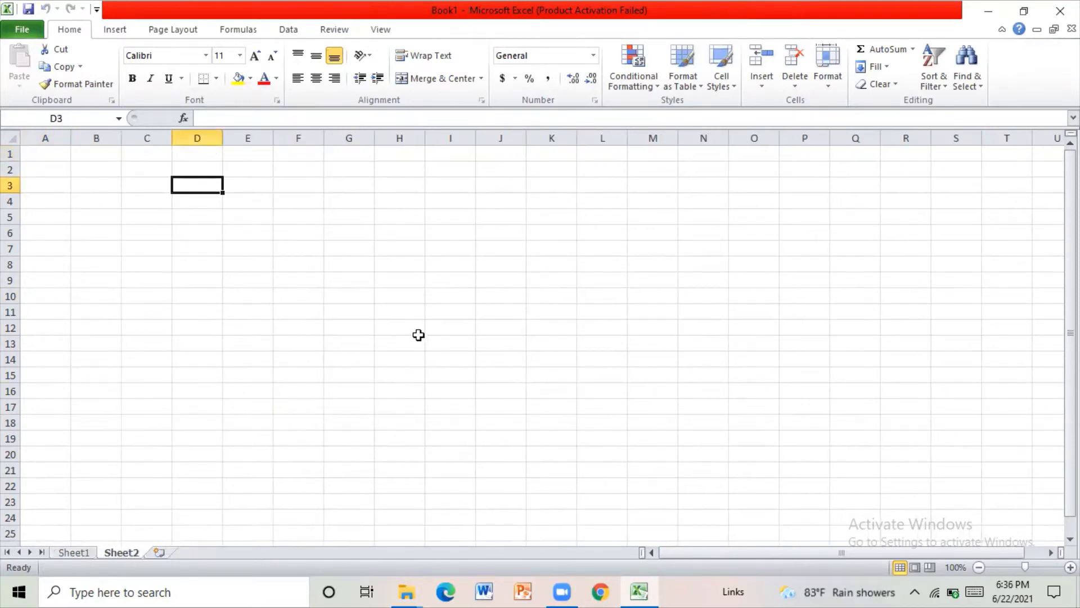
left_click(417, 336)
left_click(48, 160)
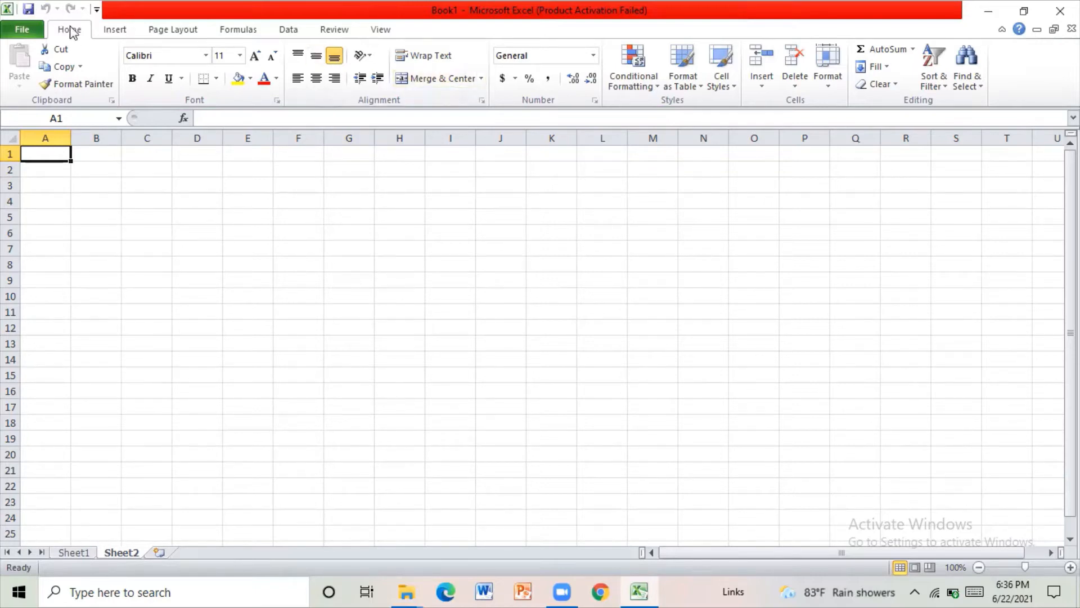
left_click(119, 32)
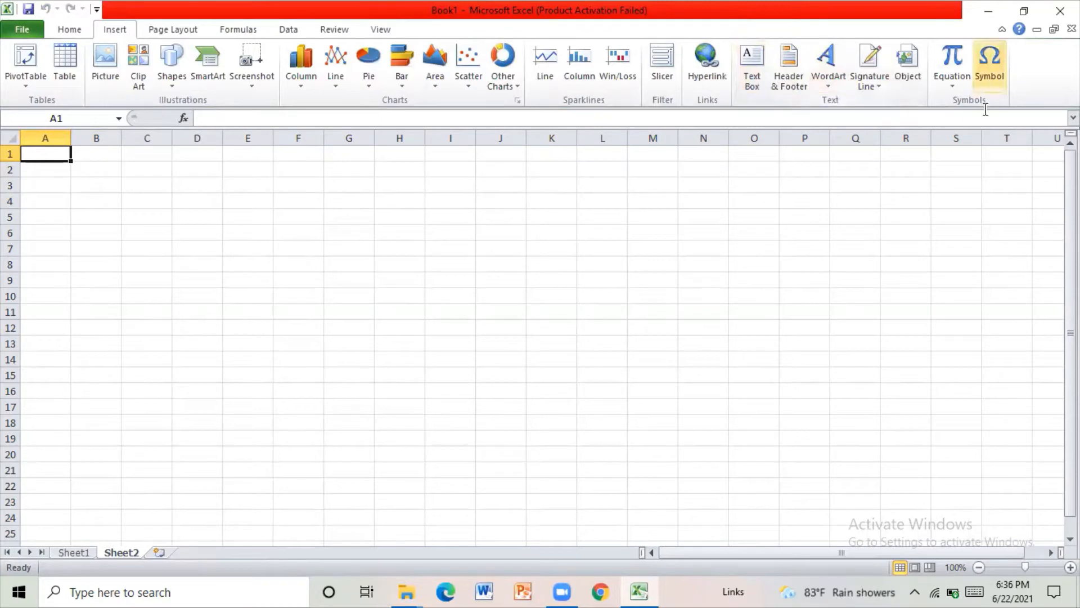
left_click(94, 69)
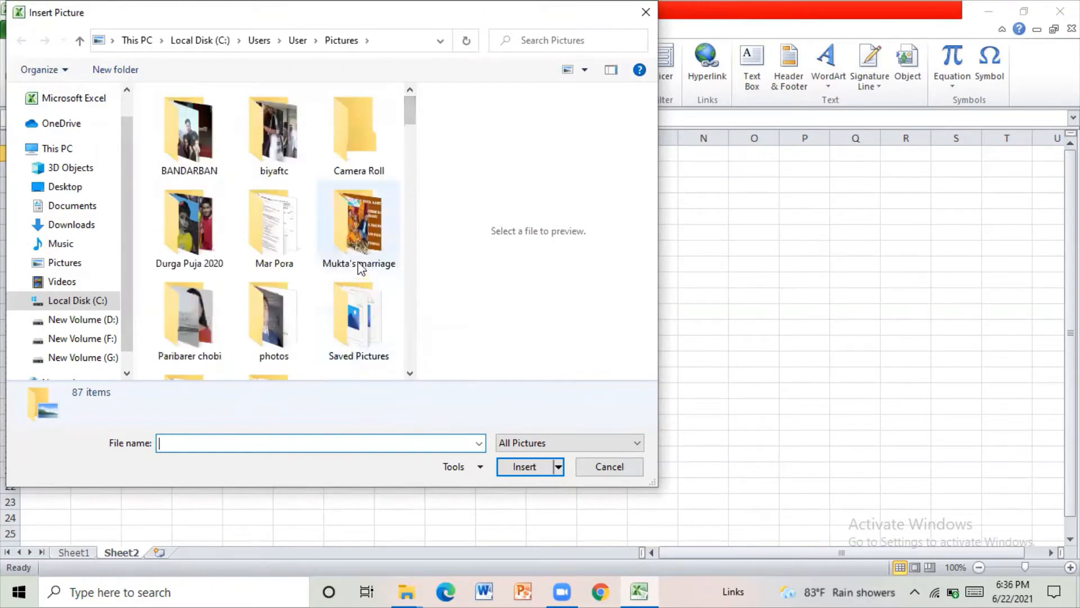
left_click_drag(407, 121, 424, 378)
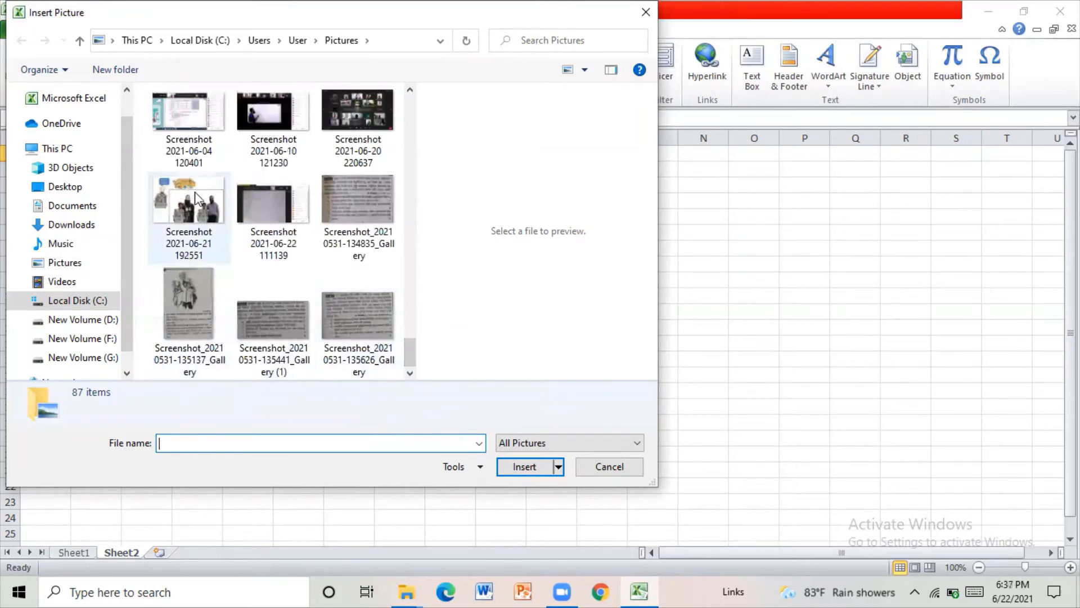
left_click(194, 307)
left_click(528, 469)
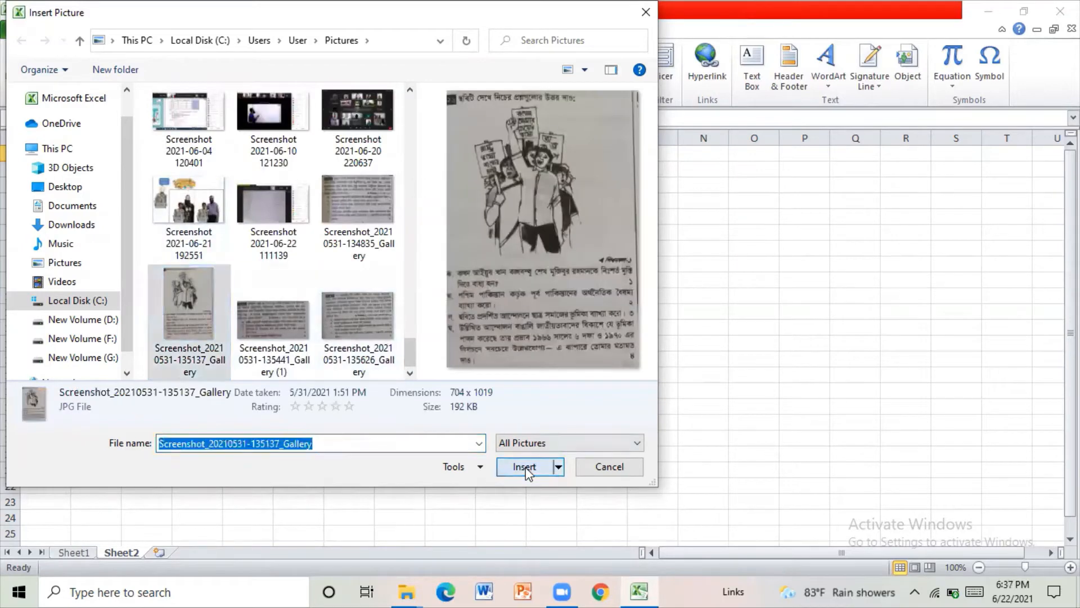
- Shrink the inserted picture proportionally to about 6.62" high by 4.57" wide
scroll(379, 388, "down", 5)
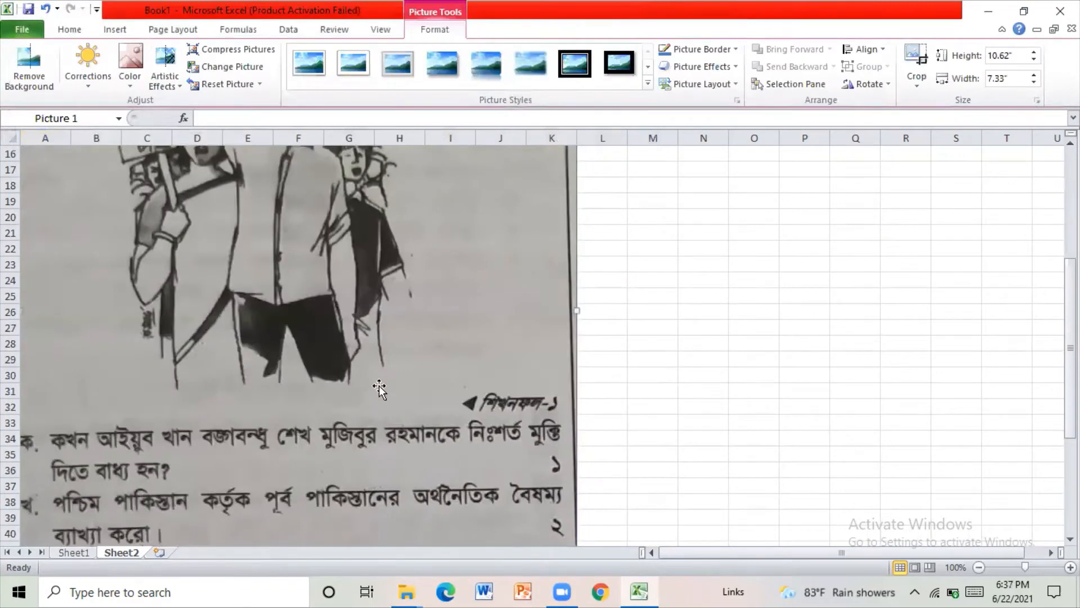
scroll(379, 388, "down", 8)
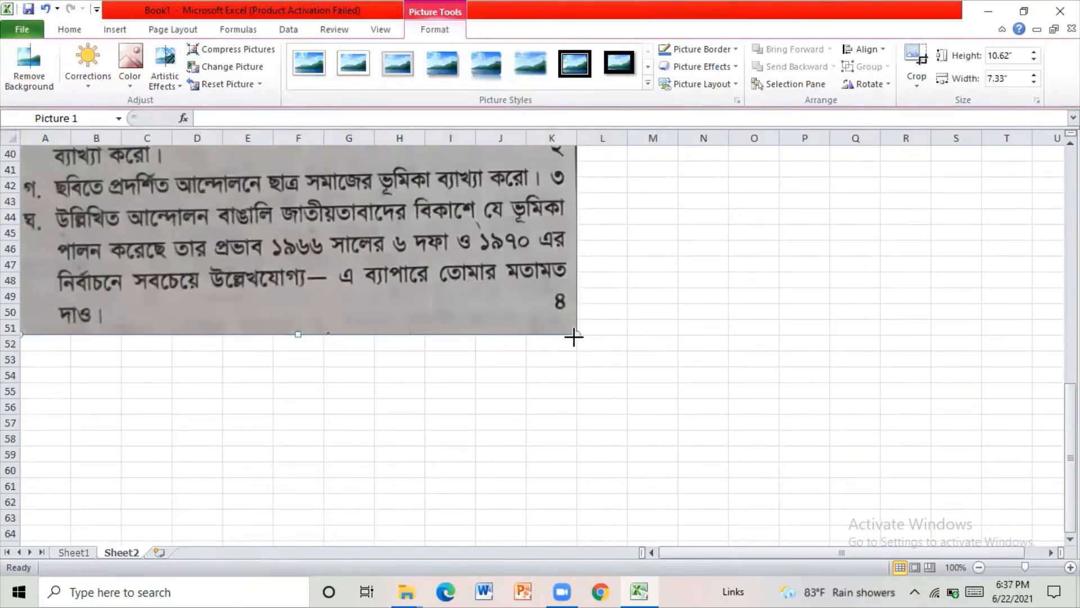
left_click_drag(578, 331, 485, 200)
scroll(473, 345, "up", 6)
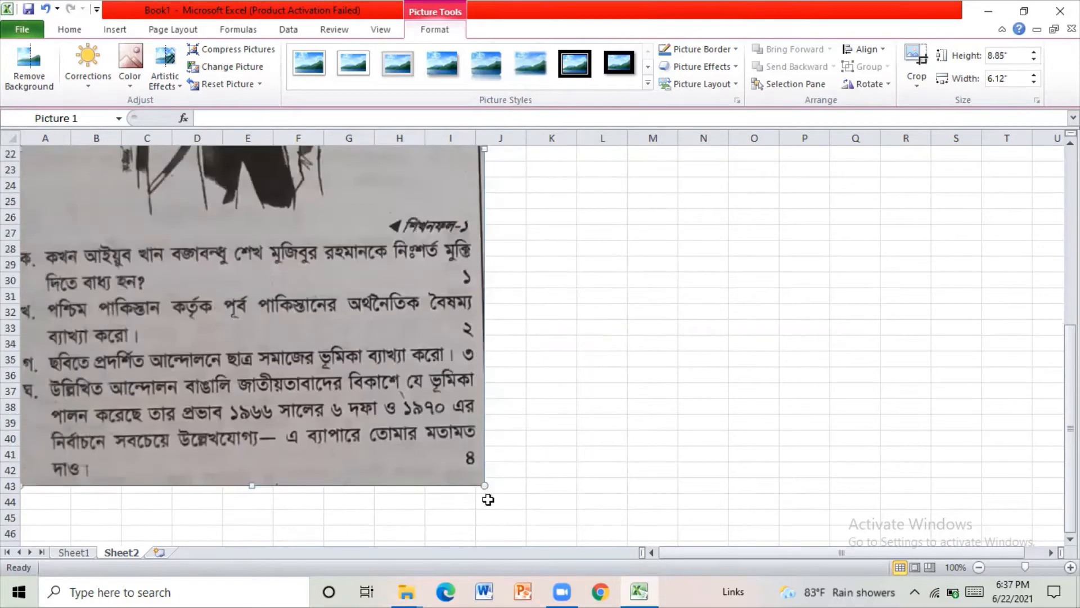
left_click_drag(485, 485, 366, 319)
scroll(415, 391, "up", 5)
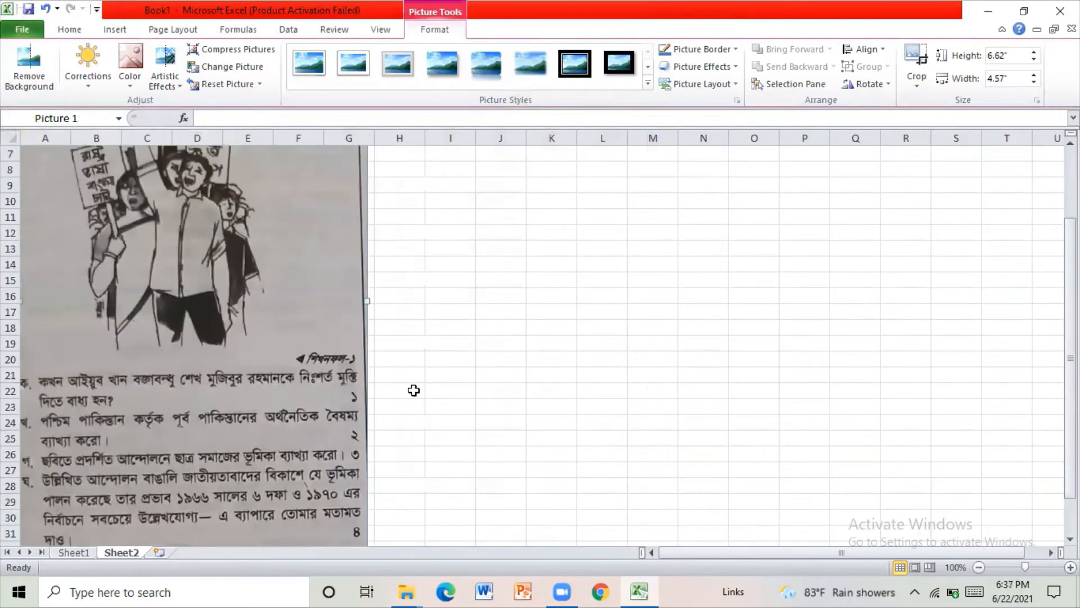
- Move the picture so it starts in column H near row 2, and shrink it to about 2.51" high by 1.73" wide
left_click_drag(365, 387, 551, 200)
scroll(728, 355, "down", 5)
scroll(570, 319, "up", 5)
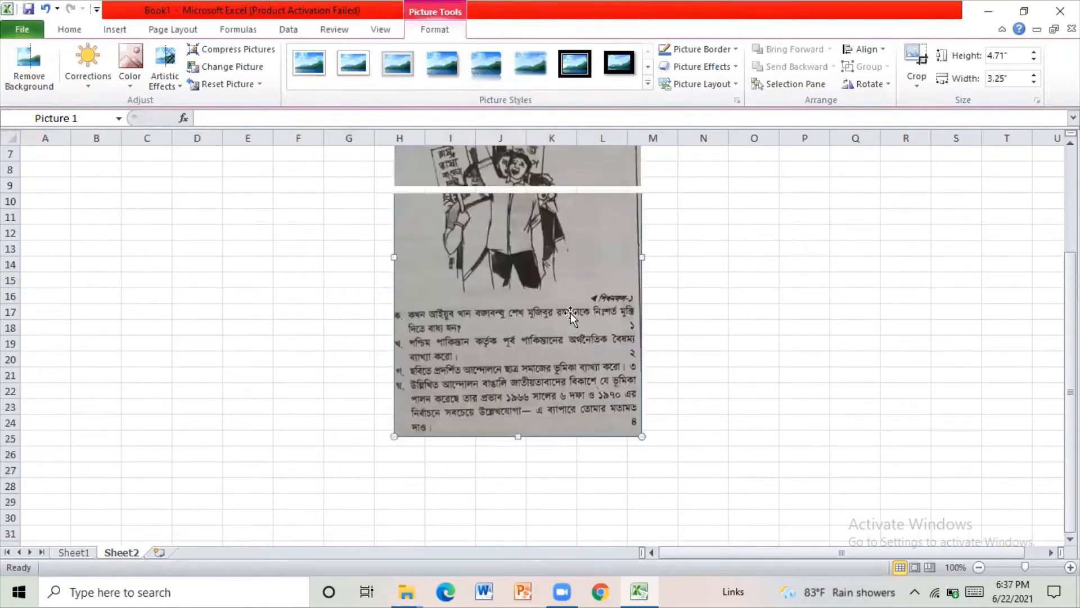
left_click_drag(643, 440, 527, 268)
scroll(526, 371, "up", 2)
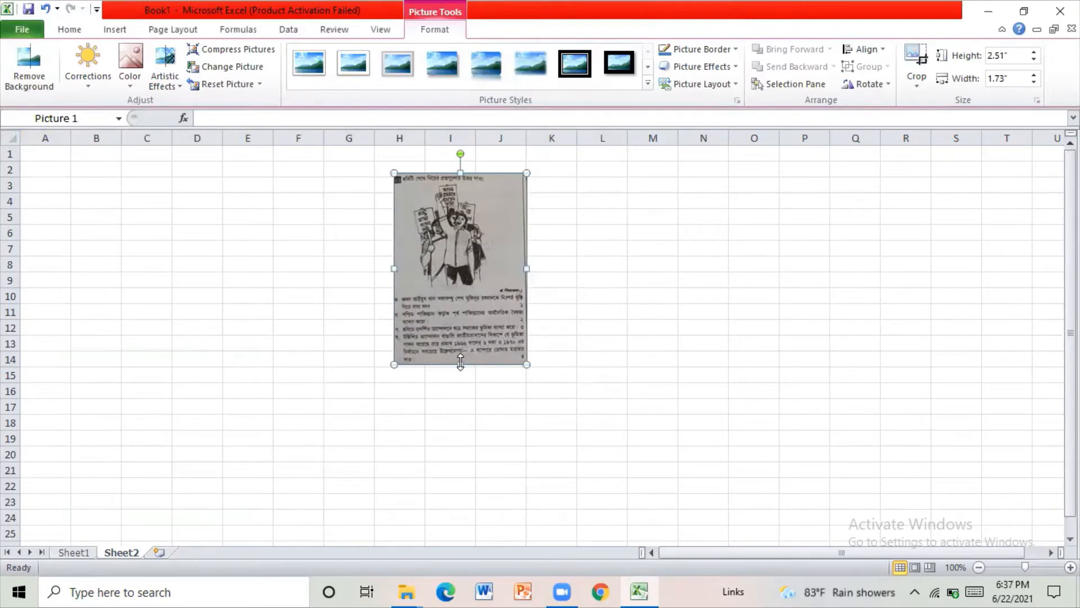
- Flatten the picture to about 0.34" high and fit it inside cell A1
left_click_drag(460, 364, 463, 200)
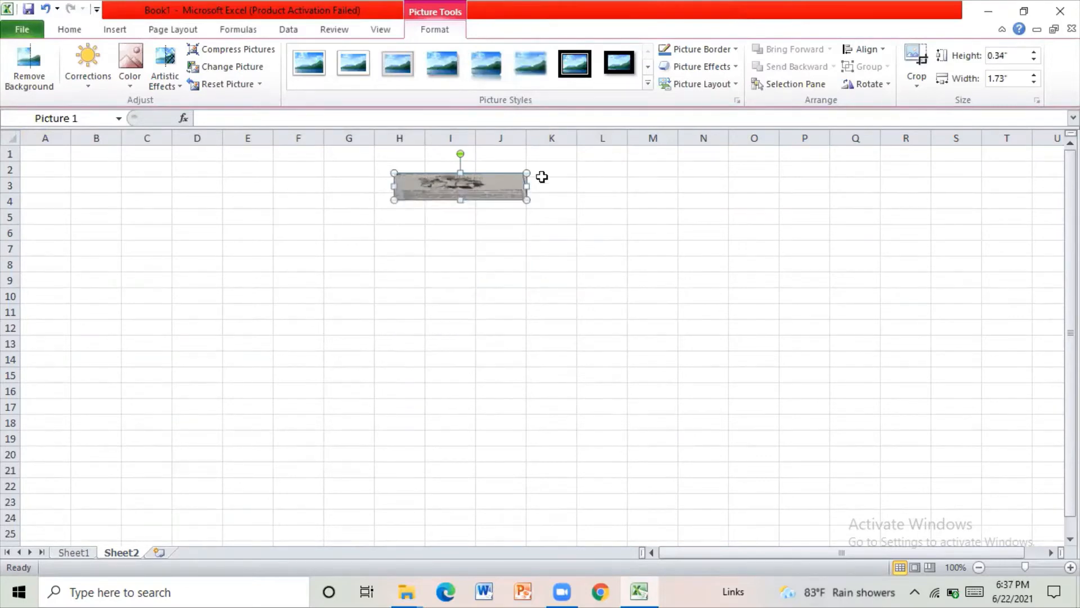
left_click_drag(528, 184, 45, 155)
- Enter the text "tek" in cell A2 below the picture
left_click(47, 169)
double_click(47, 169)
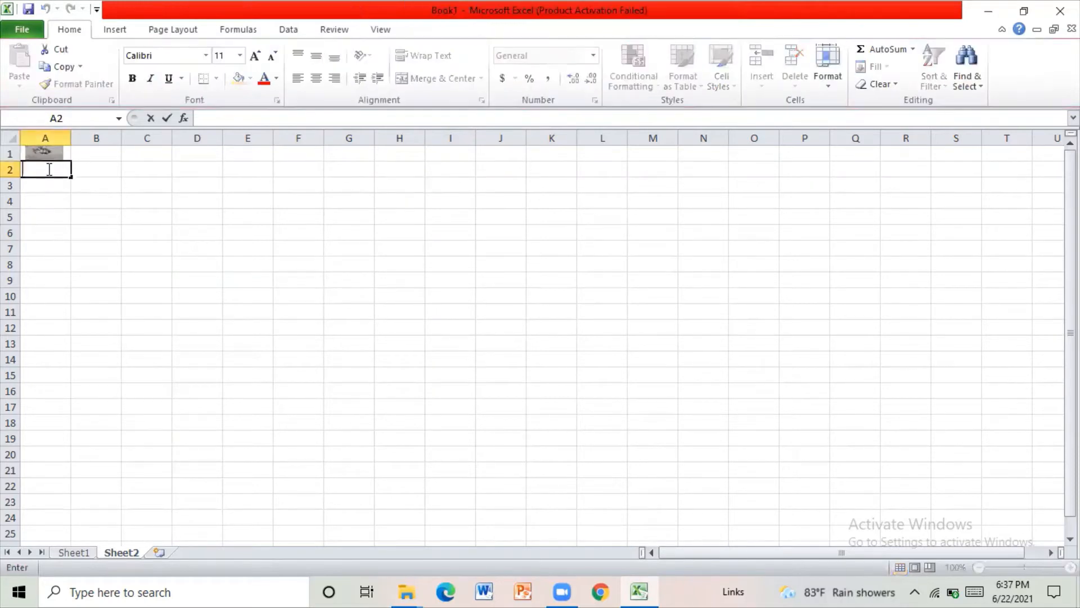
type("tek")
left_click(211, 352)
left_click(461, 360)
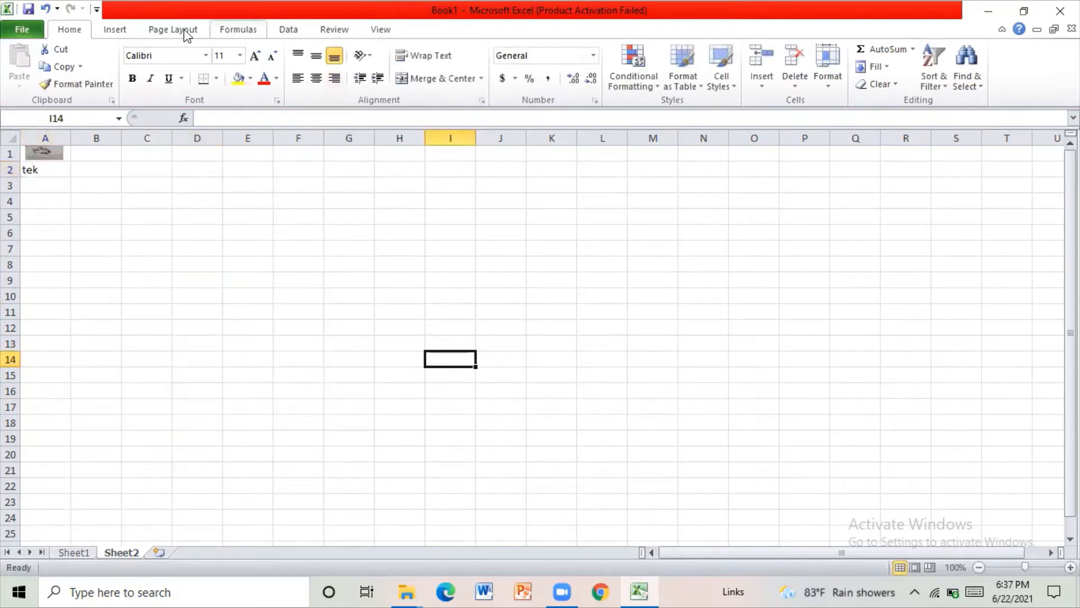
- Insert a small text box at cell E2 of Sheet2 containing the text "uio'"
left_click(108, 30)
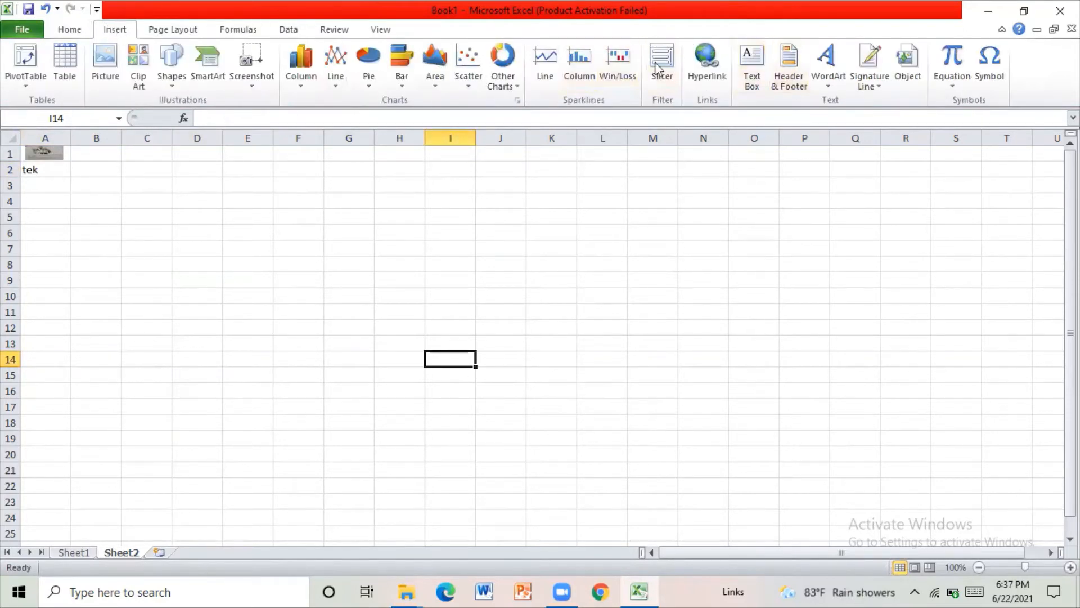
left_click(757, 75)
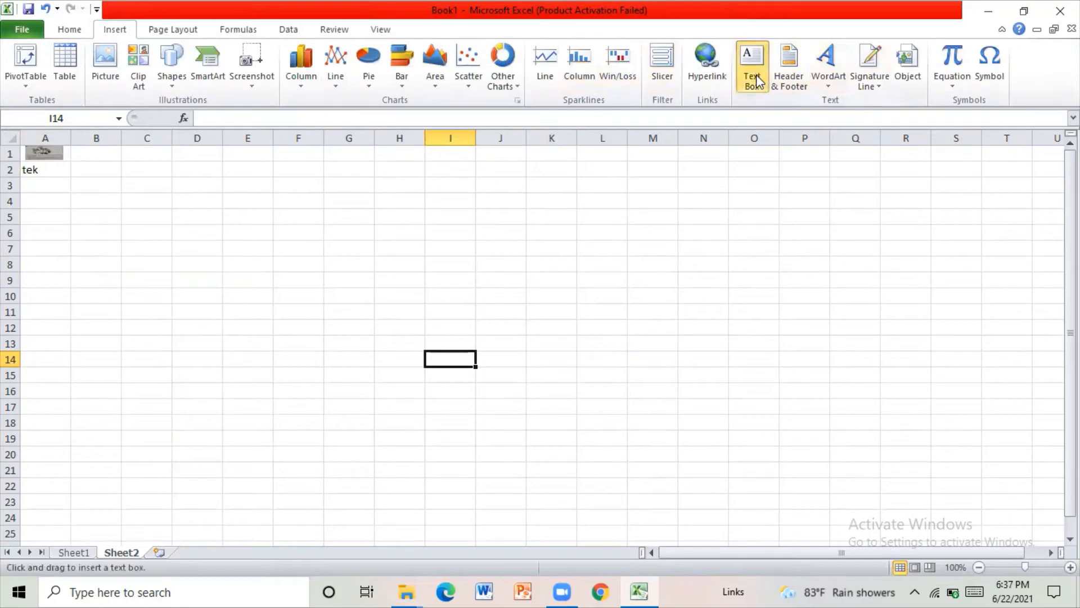
left_click(241, 158)
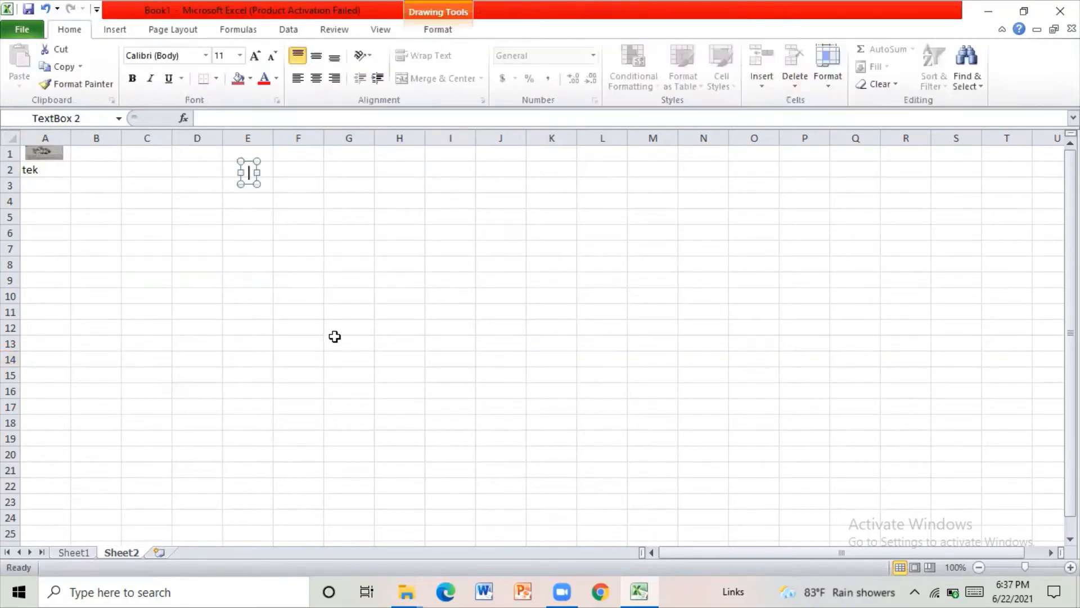
type("uio")
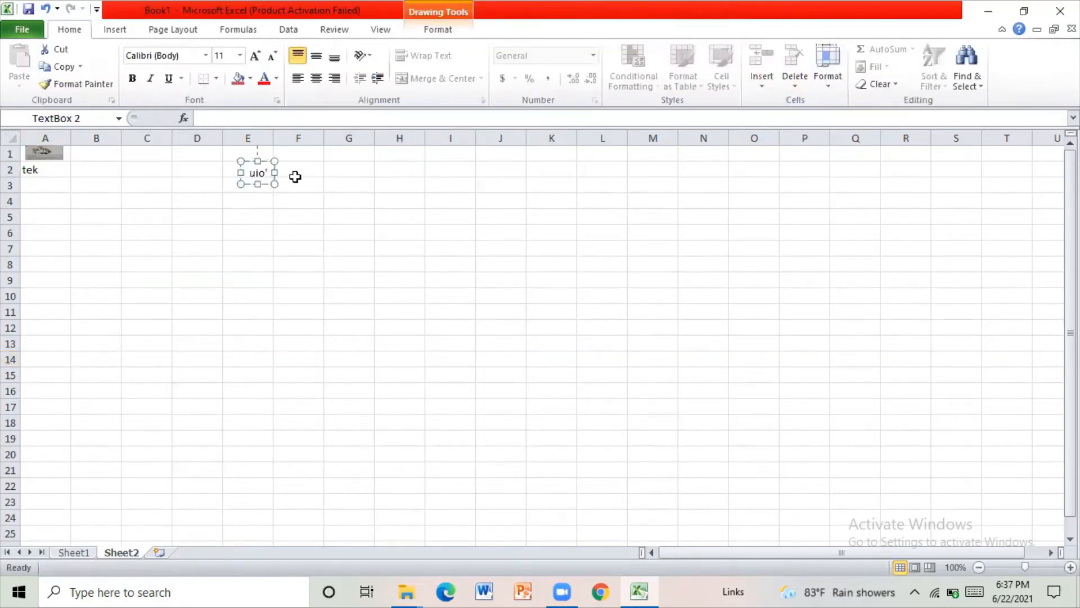
- Move the text box to column S around row 7 and delete it
left_click_drag(267, 160, 951, 244)
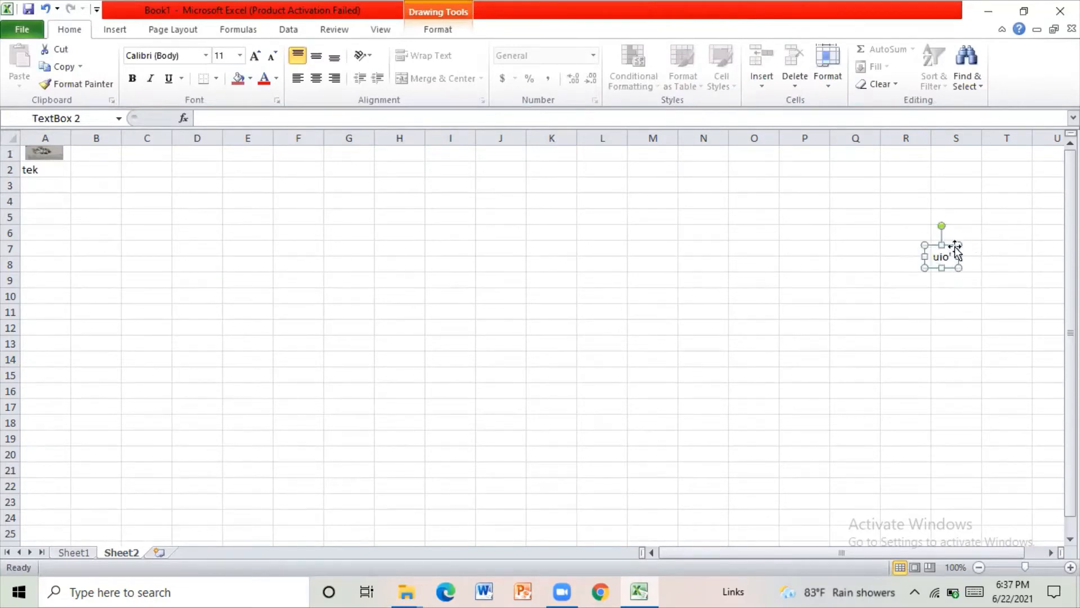
key("Delete")
left_click(838, 325)
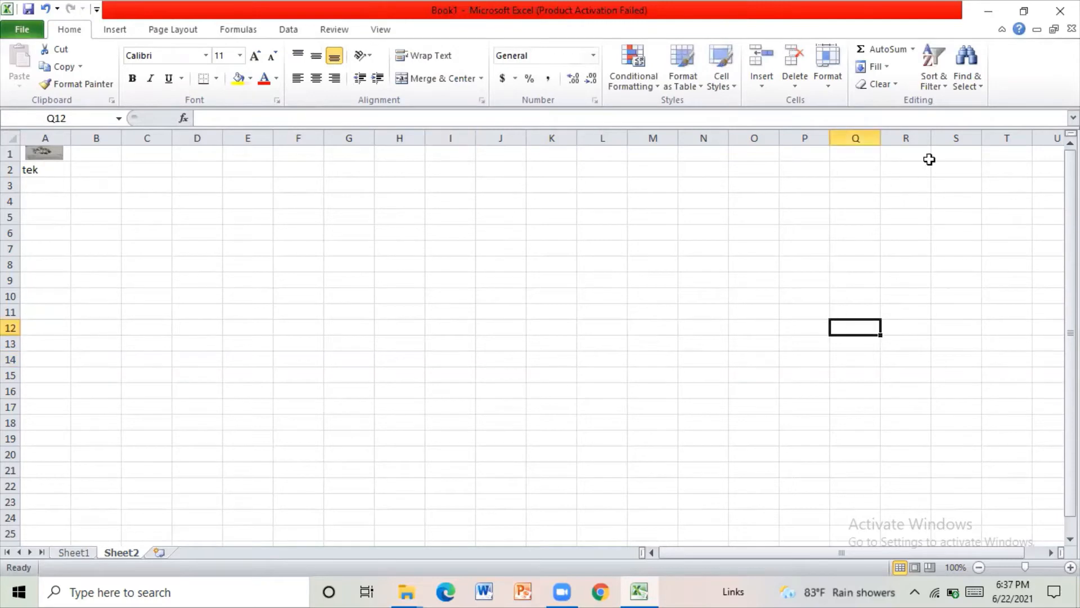
left_click(952, 243)
left_click(605, 390)
left_click(461, 267)
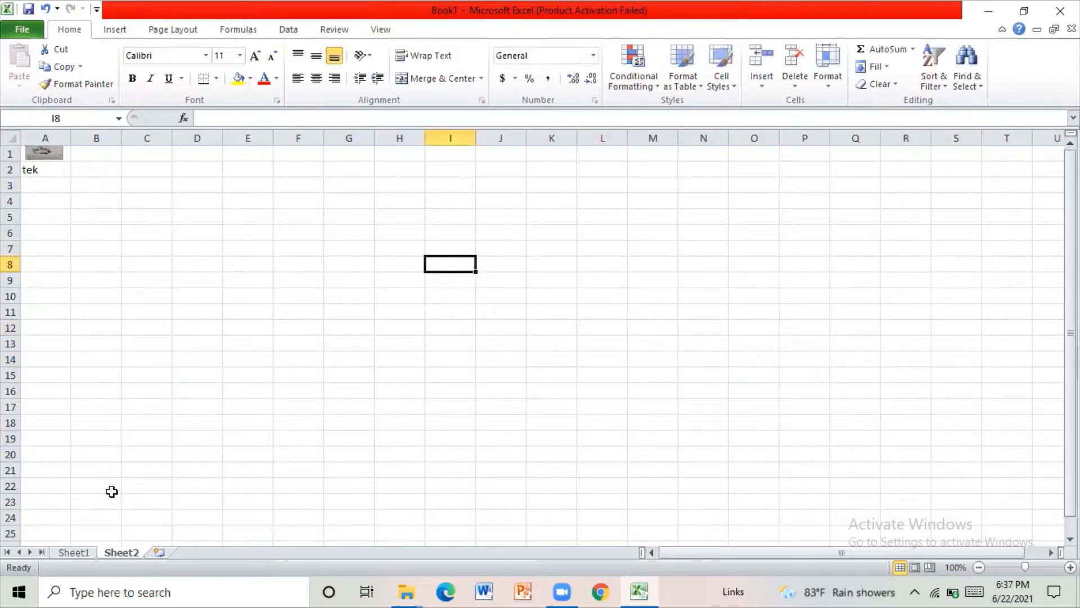
- Check the candidate table on Sheet1, and search Sheet2 for the first candidate's name, both for the next match and for all matches
left_click(74, 552)
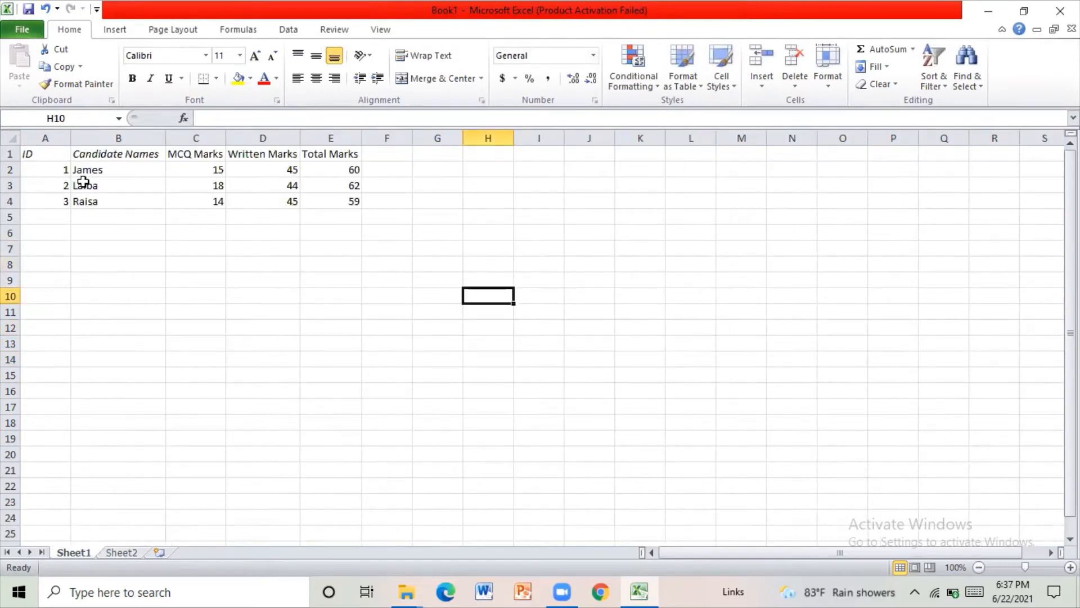
left_click(122, 552)
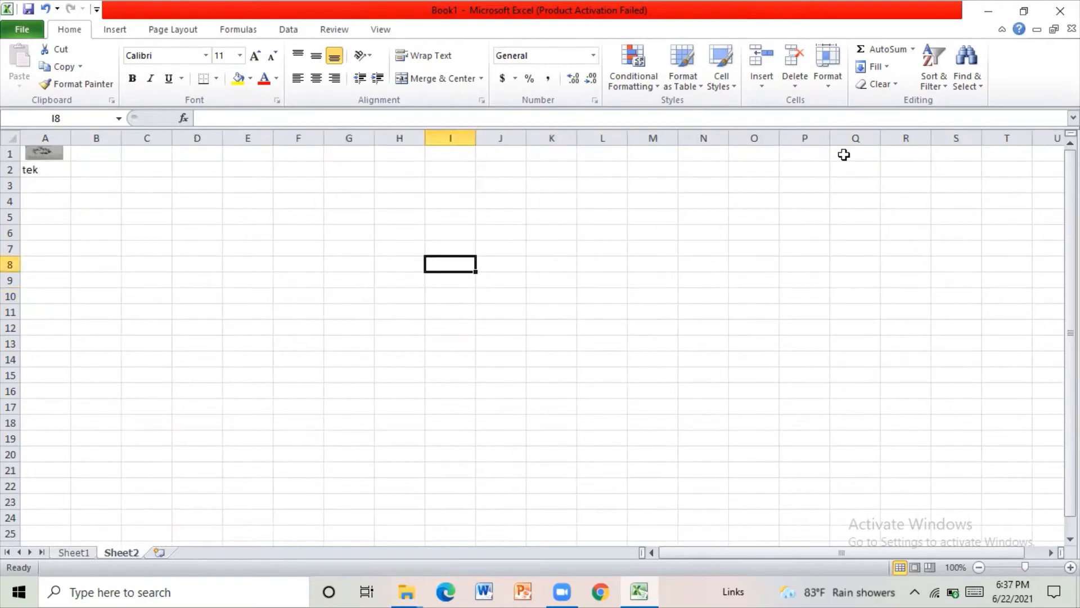
left_click(975, 87)
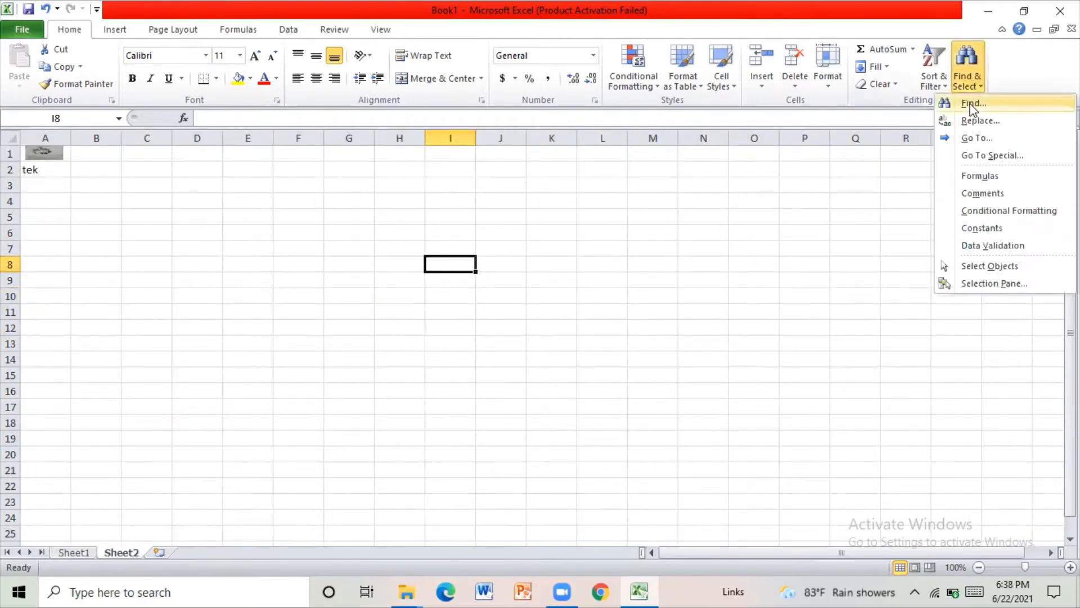
left_click(972, 105)
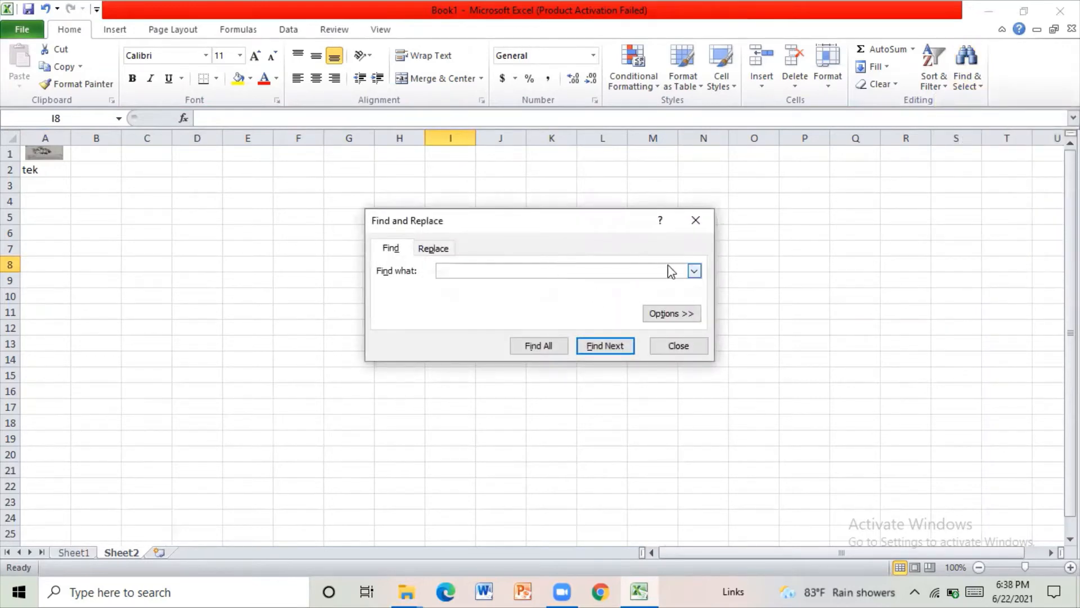
left_click(696, 272)
left_click(672, 274)
left_click(611, 349)
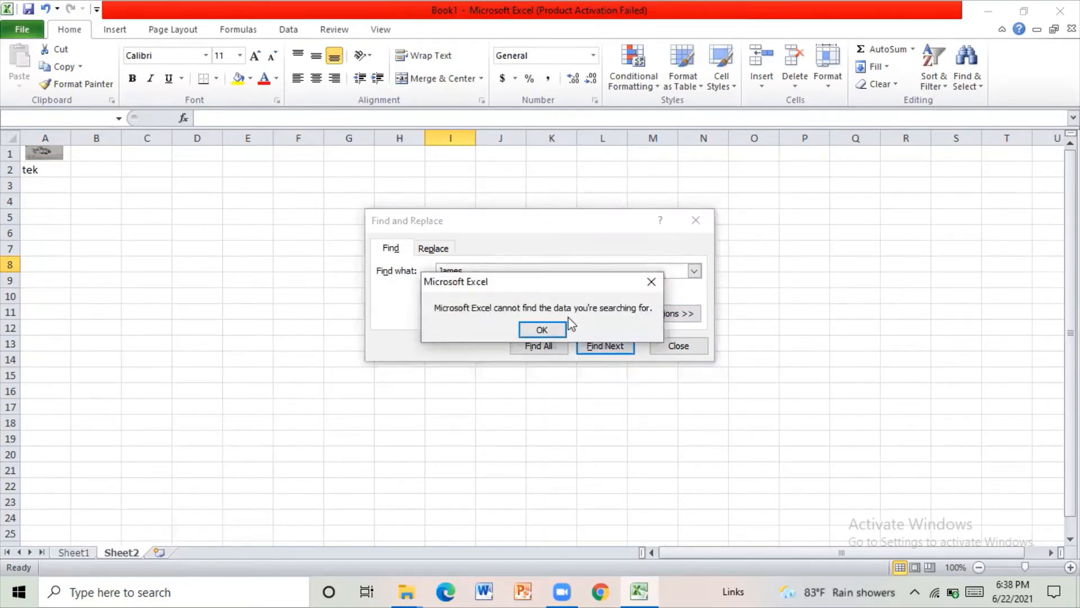
left_click(523, 332)
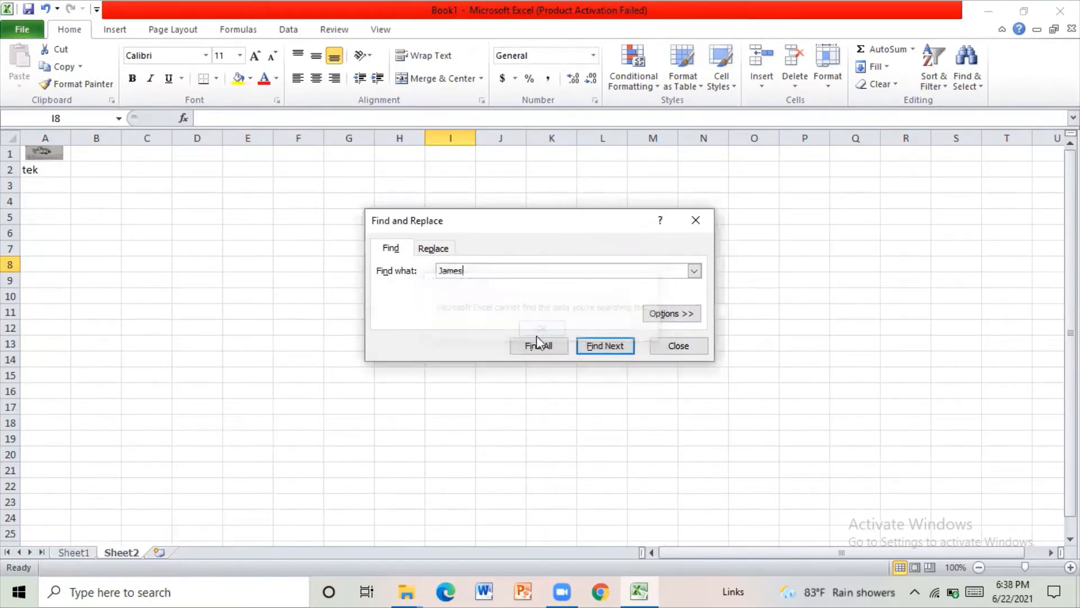
left_click(537, 346)
left_click(541, 329)
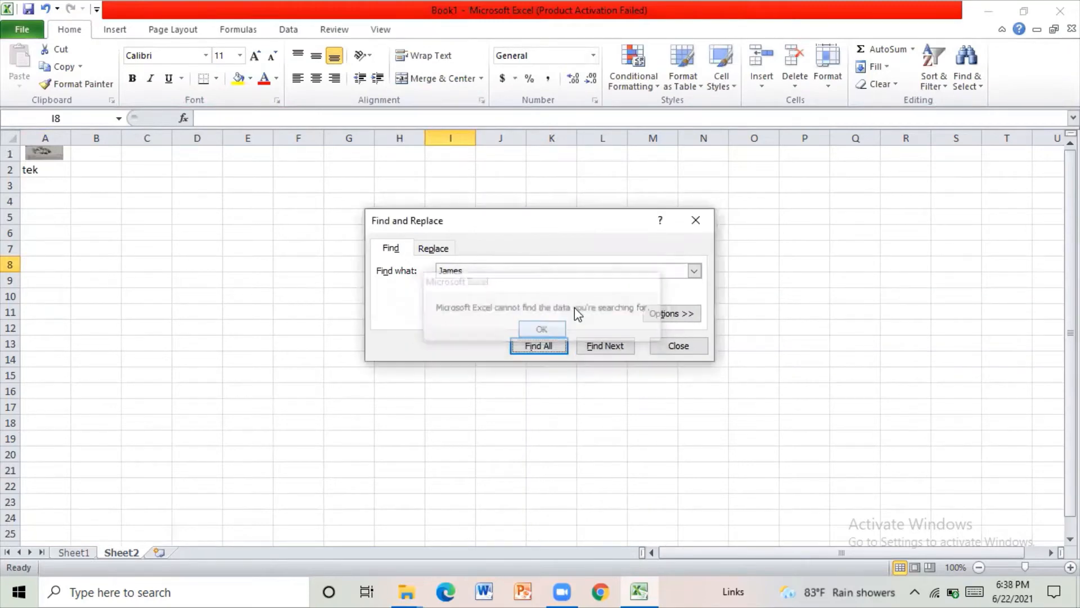
left_click(696, 220)
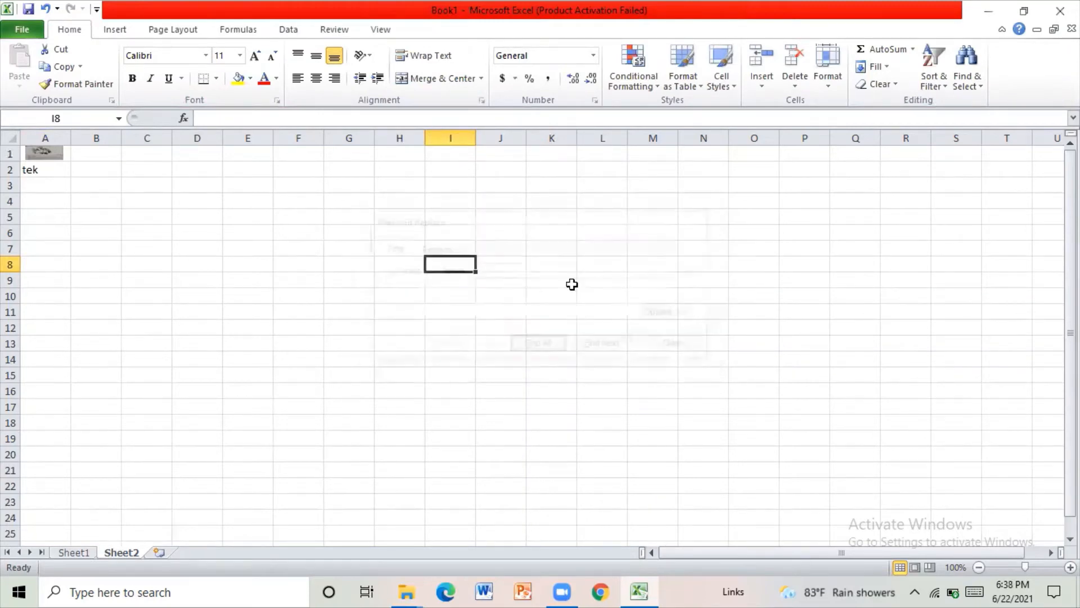
- Find the first candidate's name on Sheet1 and close the search
left_click(86, 554)
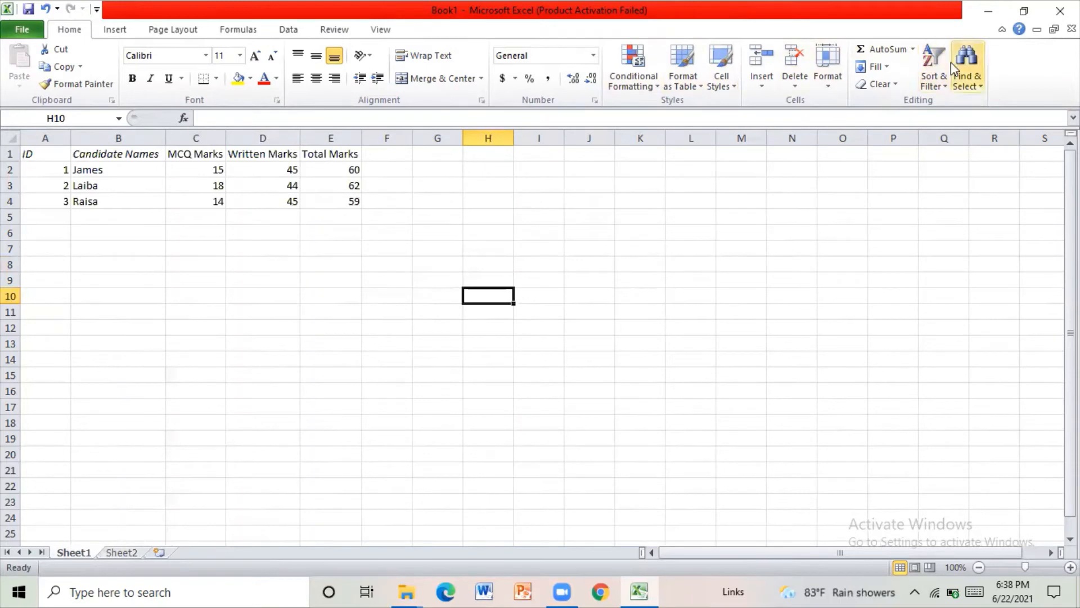
left_click(978, 72)
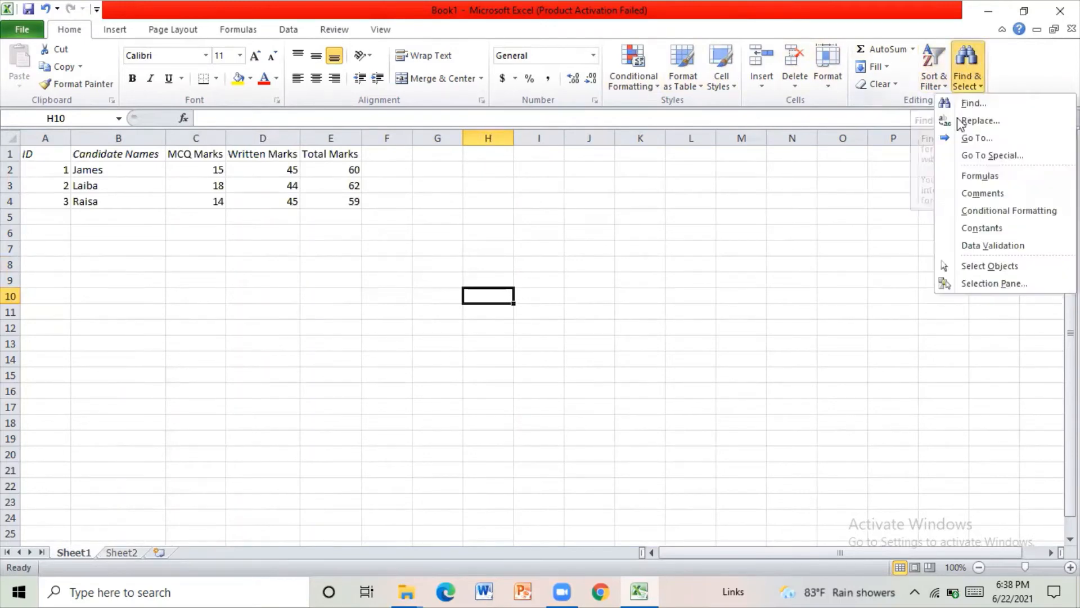
left_click(960, 105)
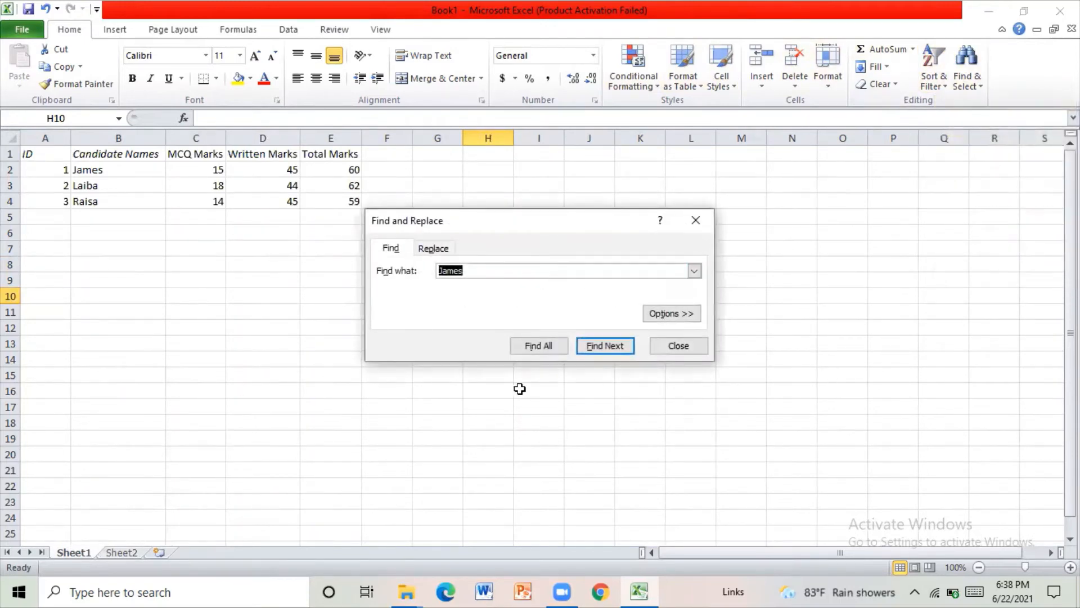
left_click(601, 343)
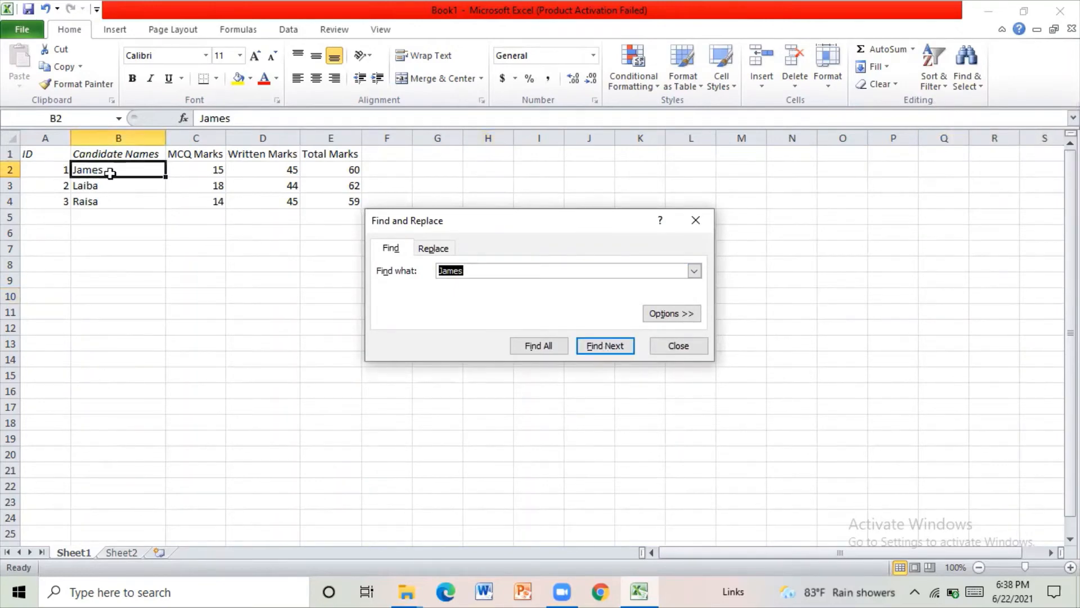
left_click(160, 293)
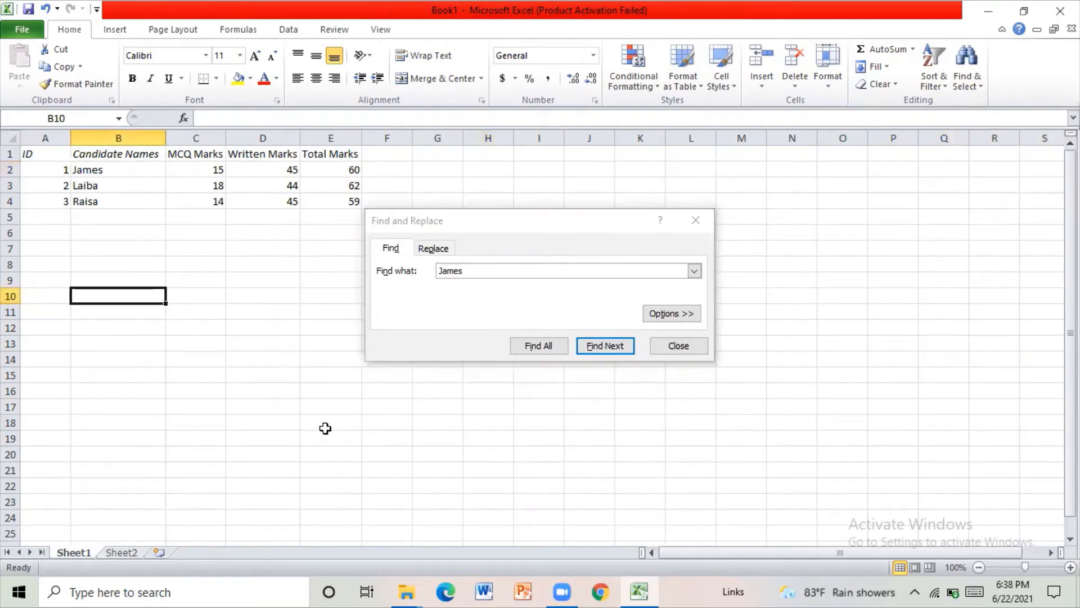
left_click(696, 221)
left_click(923, 341)
left_click(653, 373)
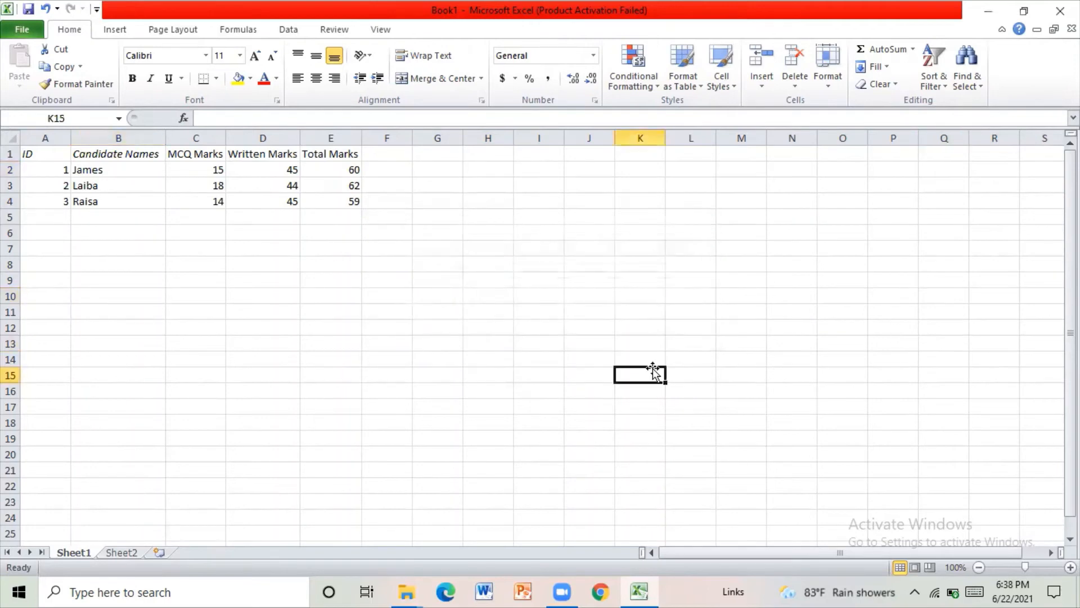
- Open the Insert cells options for cell J4 and leave them without inserting anything
right_click(612, 207)
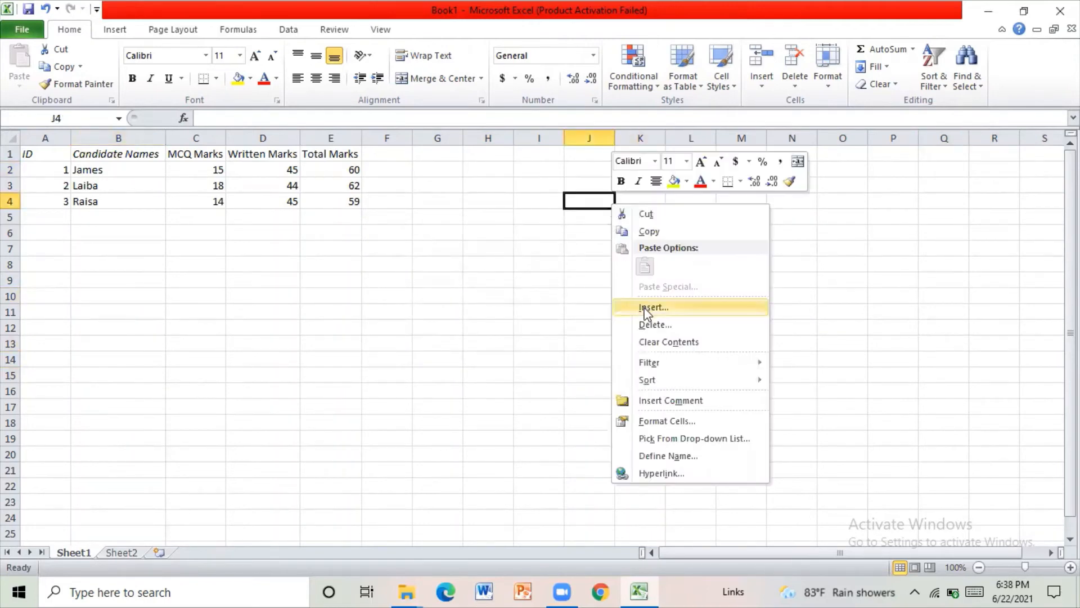
left_click(534, 351)
right_click(578, 198)
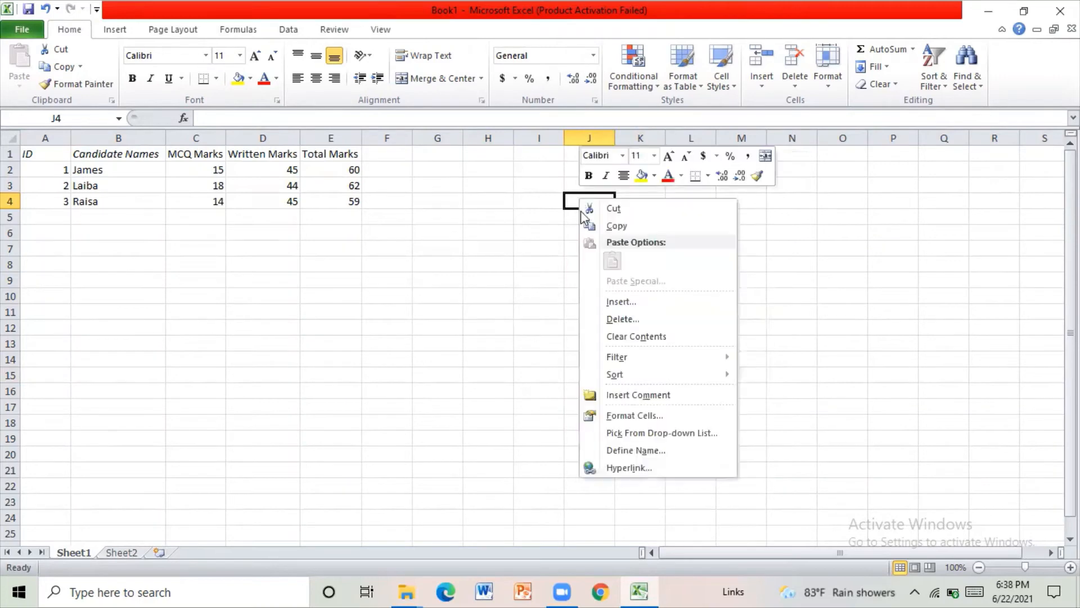
left_click(635, 297)
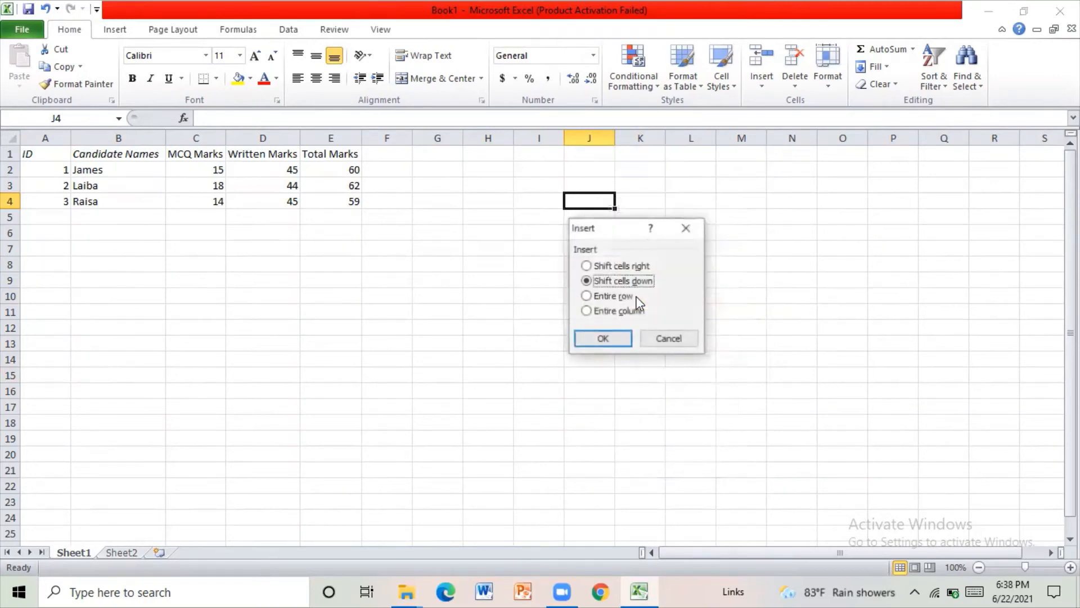
left_click(686, 228)
left_click(688, 232)
left_click(654, 357)
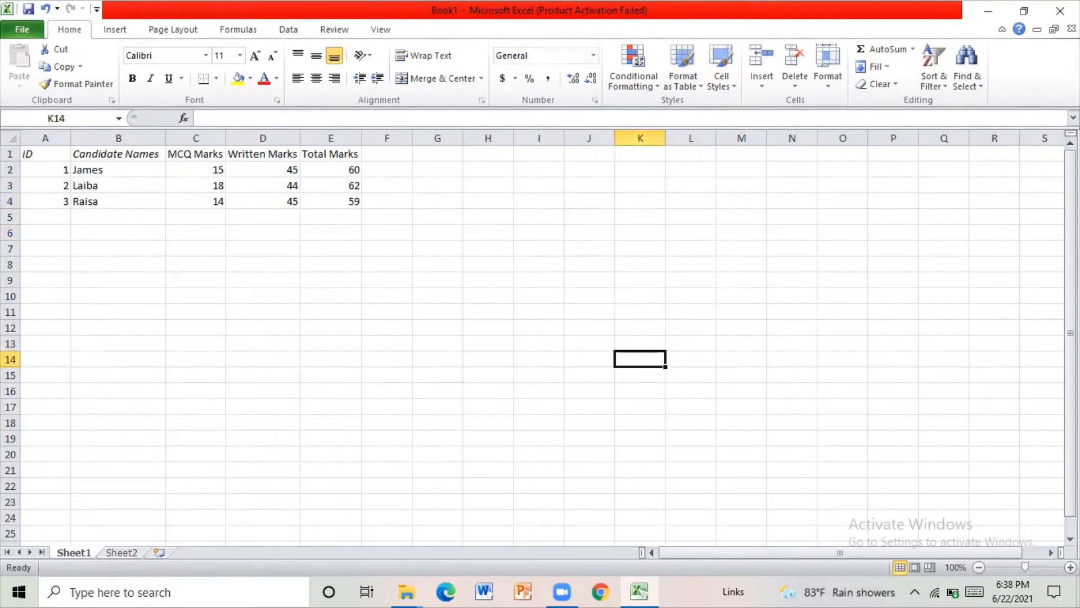
scroll(769, 328, "down", 3)
scroll(766, 337, "up", 3)
left_click_drag(1070, 332, 1071, 353)
left_click(1071, 348)
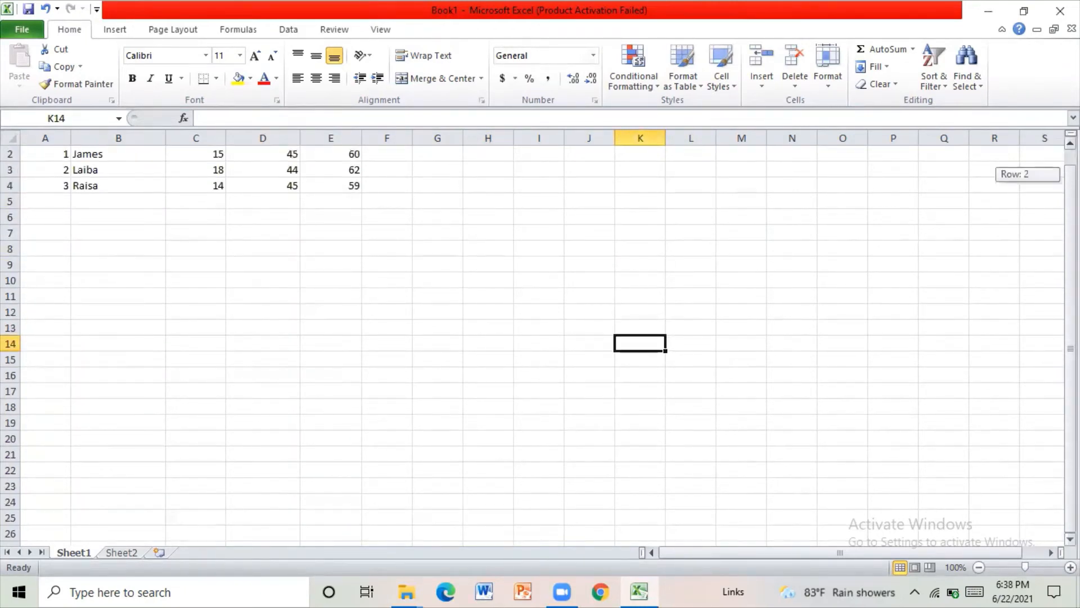
scroll(605, 407, "down", 13)
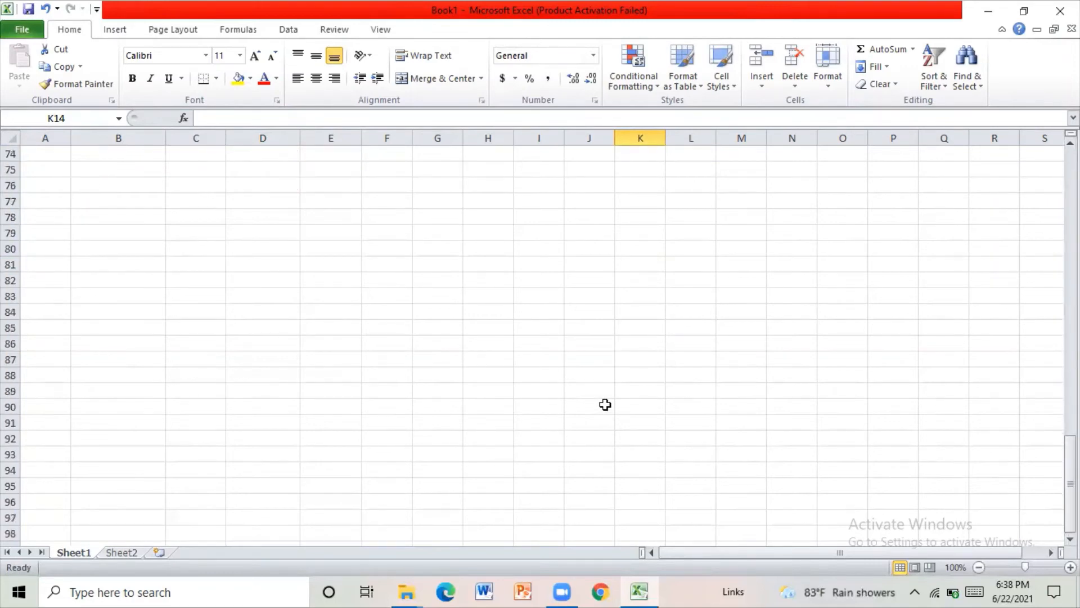
scroll(605, 404, "up", 13)
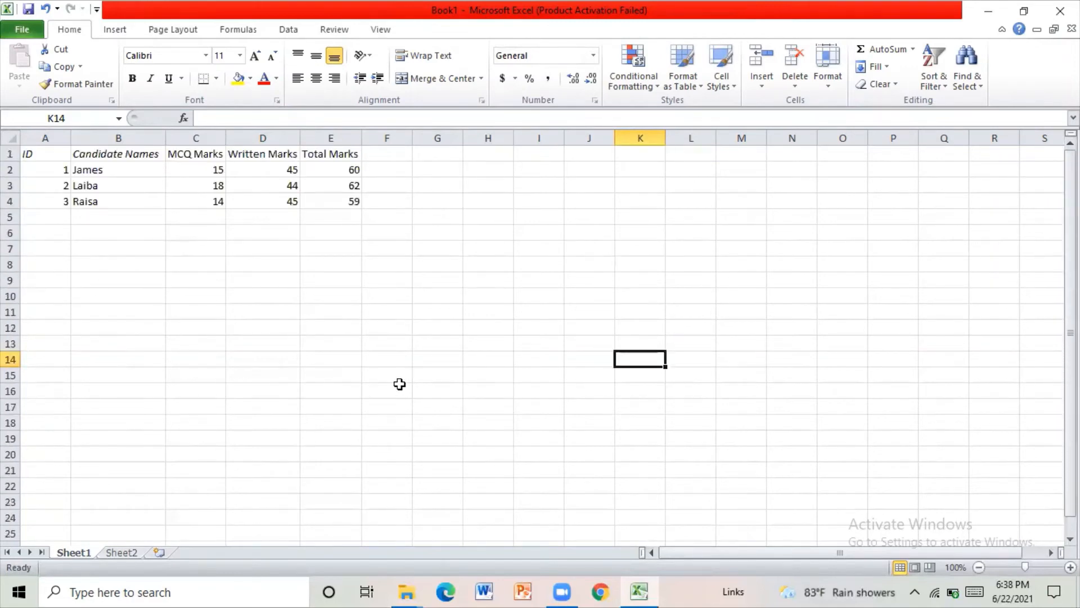
left_click(159, 294)
left_click(46, 260)
left_click(668, 233)
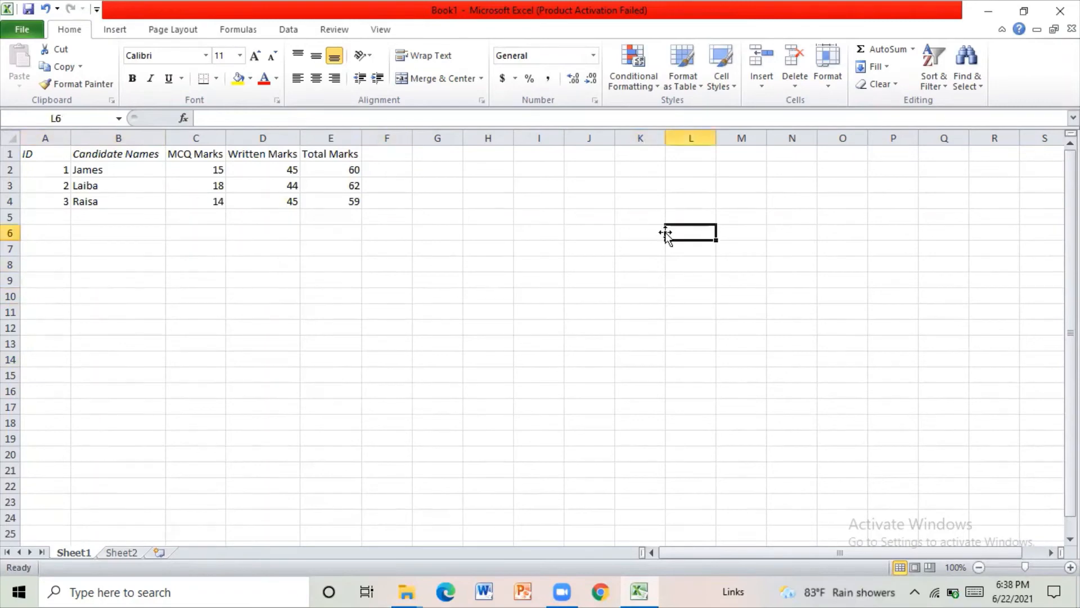
left_click(668, 325)
left_click(541, 296)
left_click(611, 237)
left_click(800, 355)
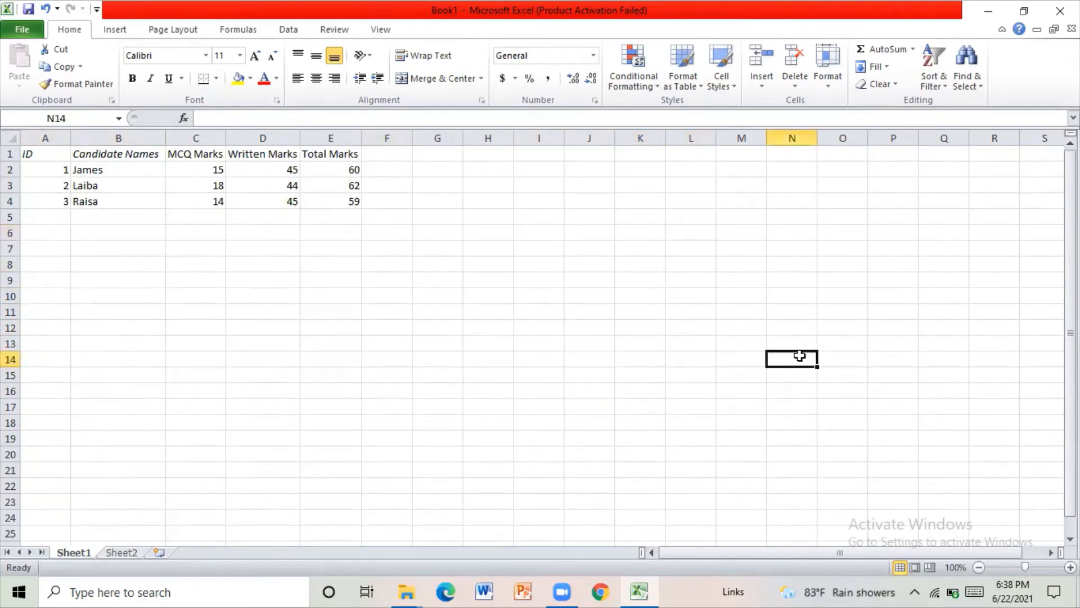
left_click(748, 395)
left_click(559, 349)
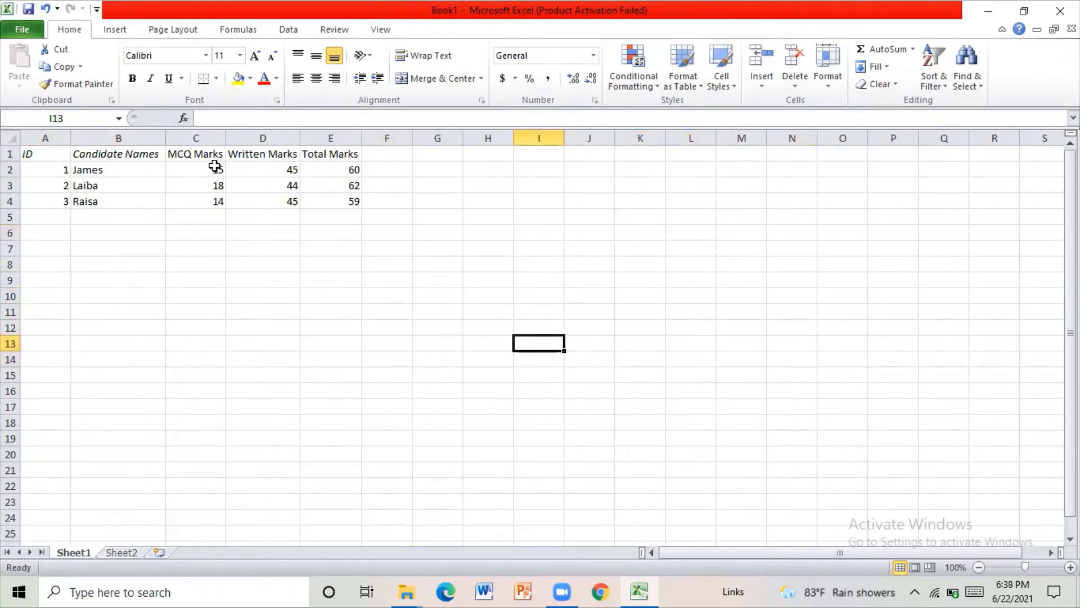
- Total the MCQ Marks, Written Marks and Total Marks columns in row 5 by applying AutoSum to C2:E5
left_click_drag(215, 165, 357, 208)
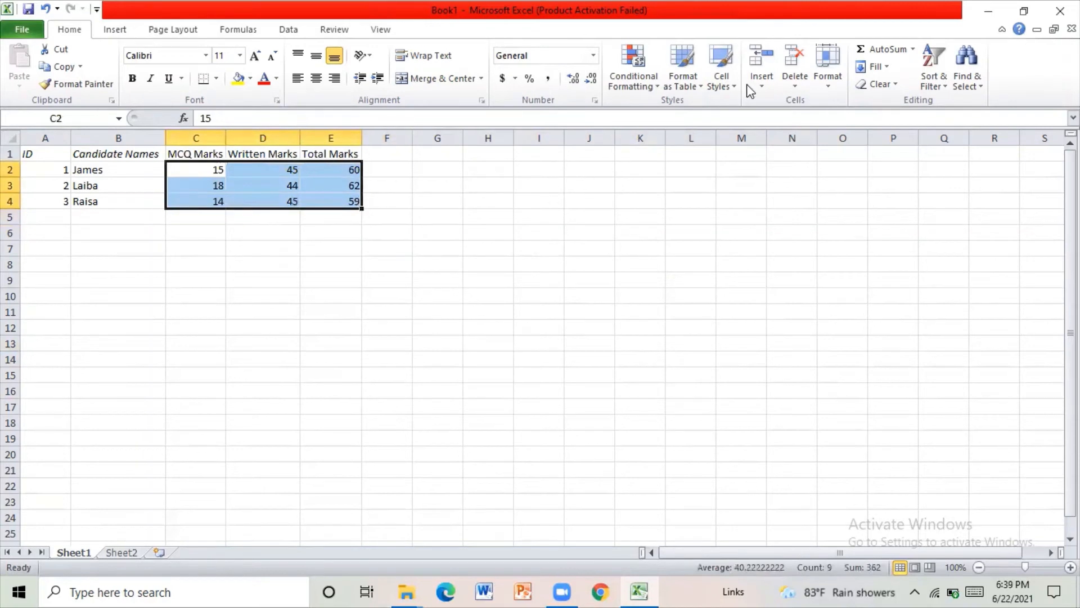
left_click(523, 326)
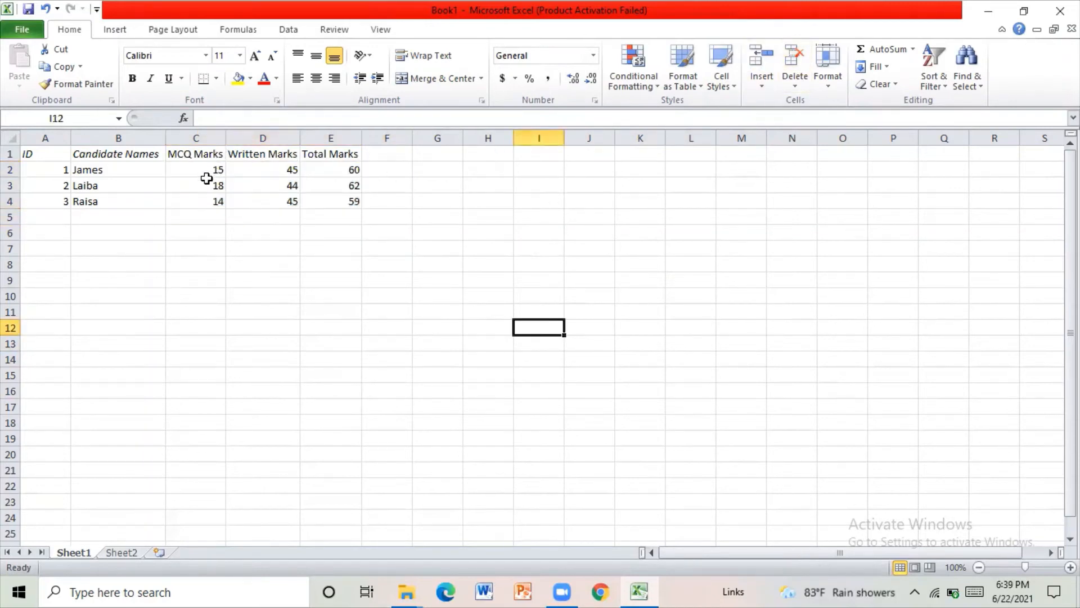
left_click_drag(209, 174, 326, 212)
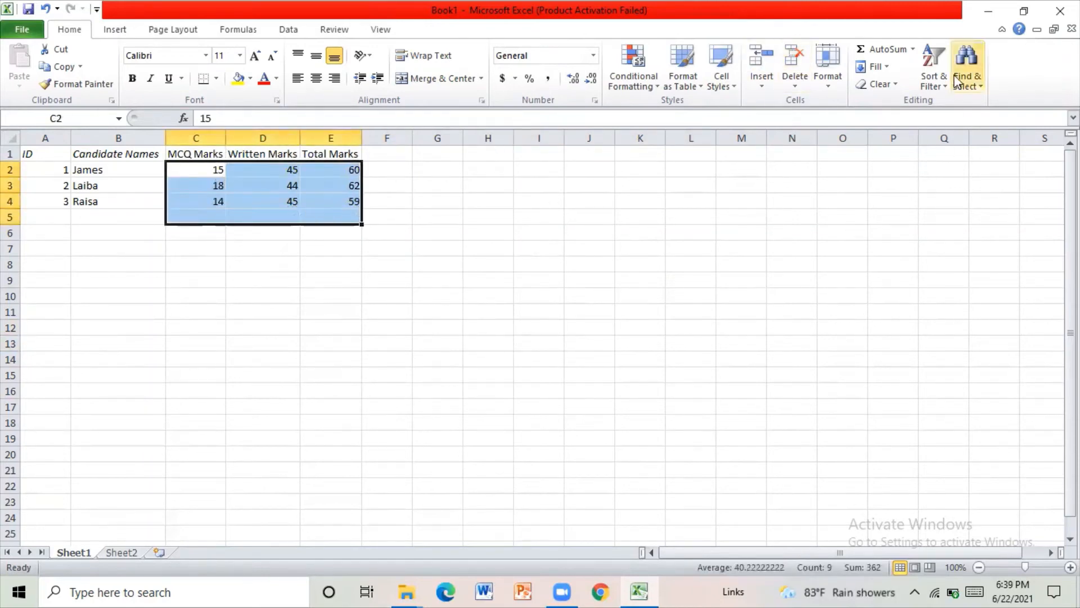
left_click(872, 50)
left_click(623, 316)
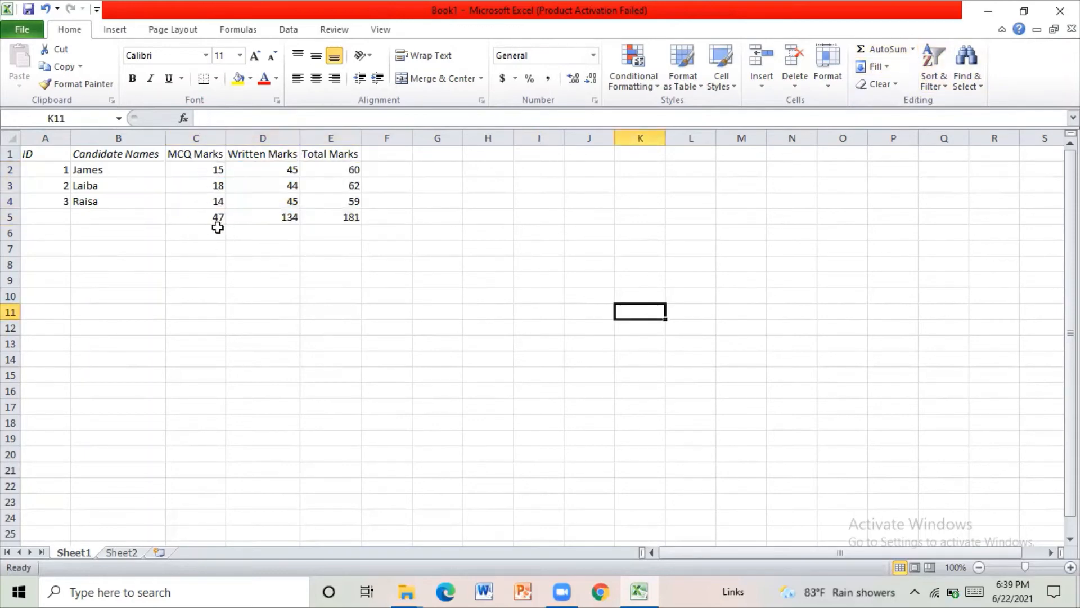
- Check the marks in the Written Marks and Total Marks columns against the column totals in row 5
left_click(284, 167)
left_click(282, 186)
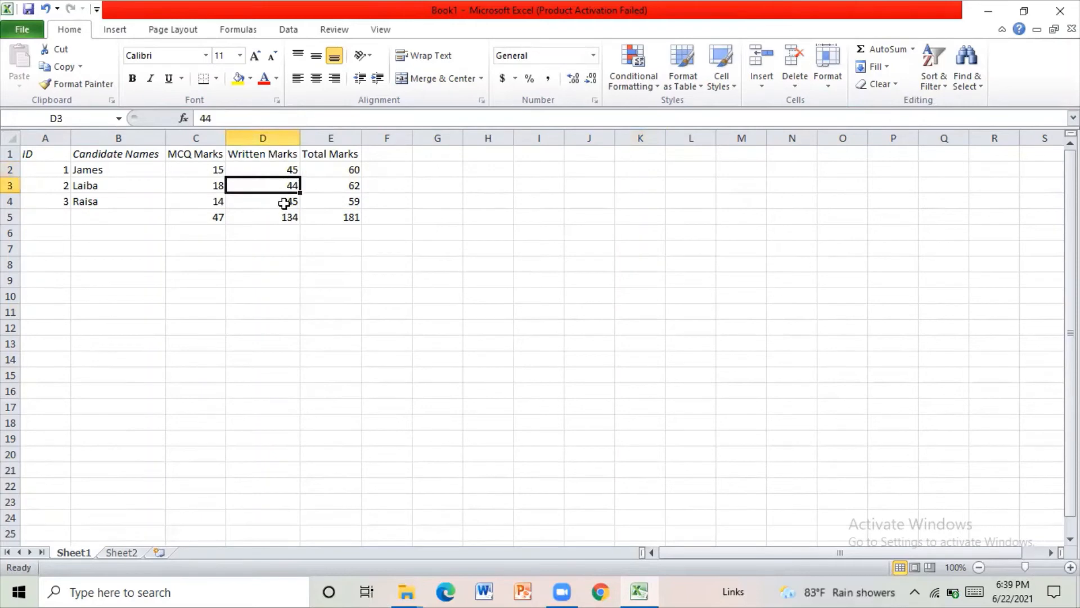
left_click(282, 201)
left_click_drag(282, 202, 349, 201)
left_click(282, 218)
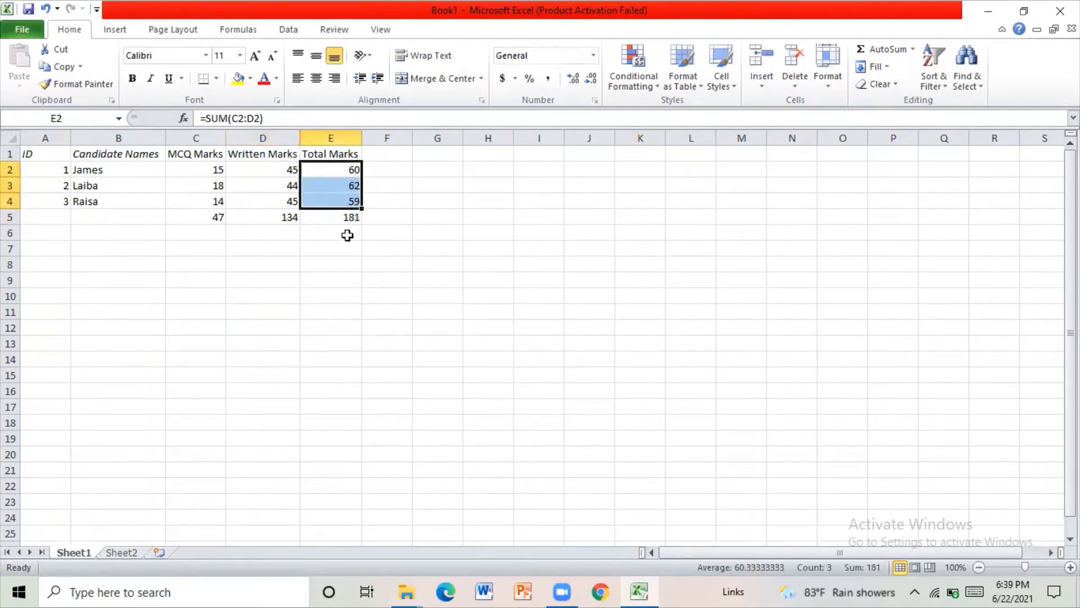
left_click(349, 217)
left_click_drag(213, 217, 341, 218)
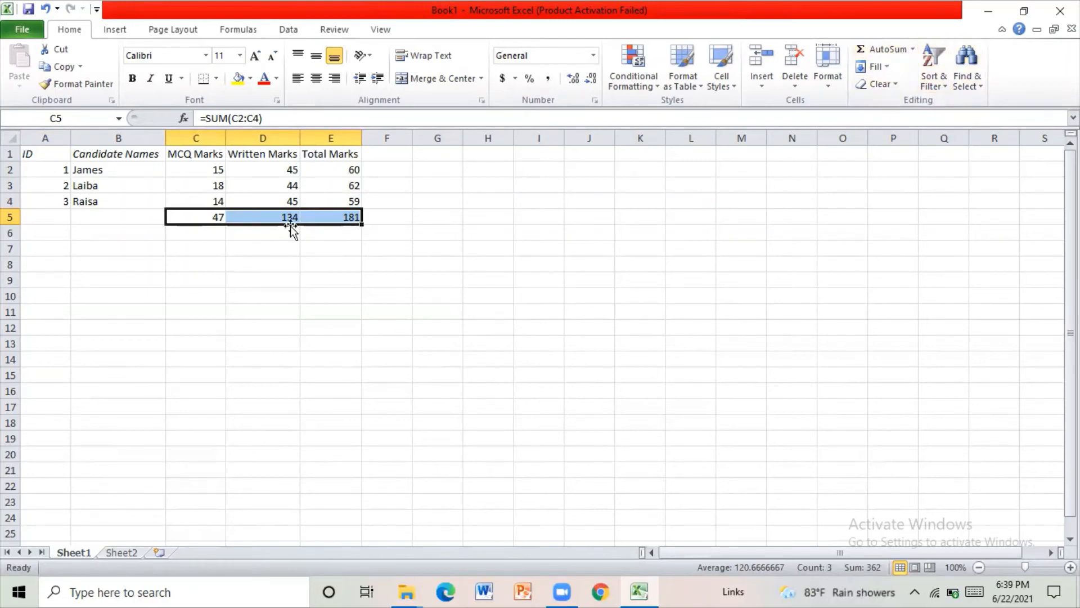
left_click(368, 328)
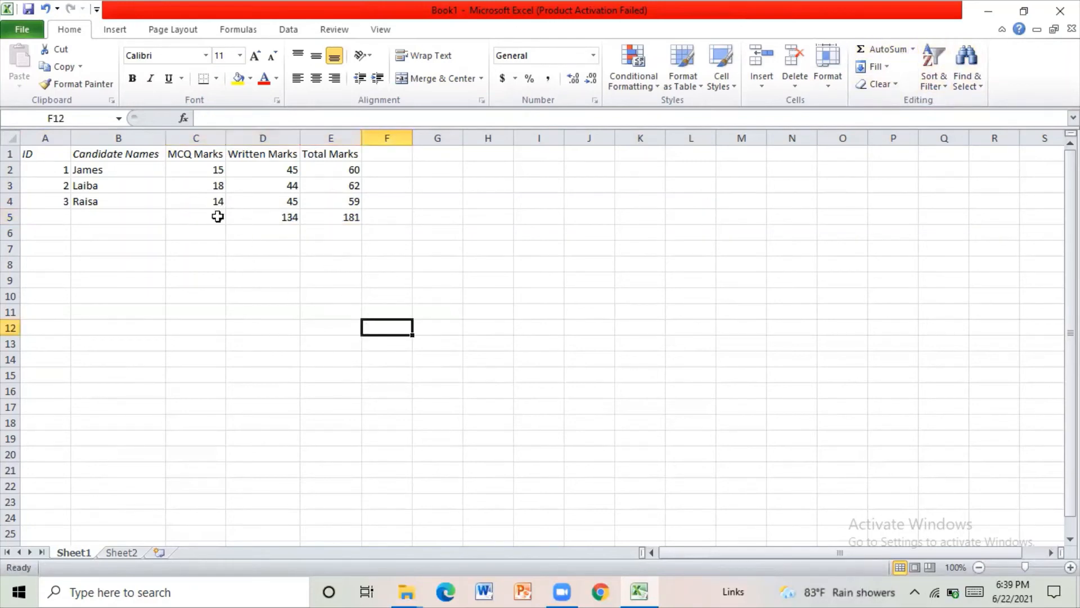
- Apply AutoSum across C5:F5 to add the column totals in F5, and clear that sum
left_click_drag(217, 215, 400, 215)
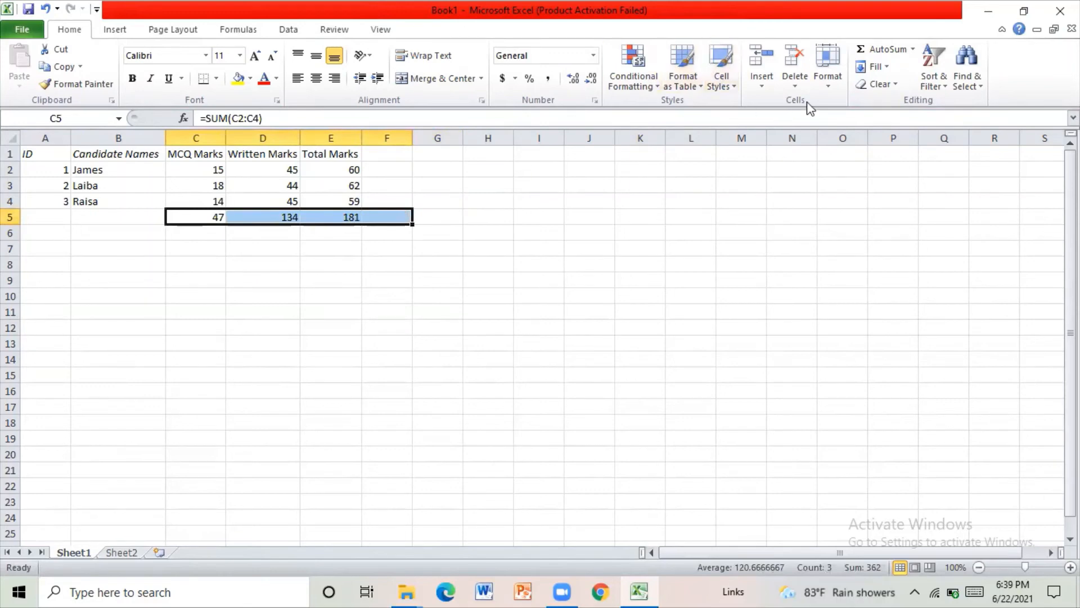
left_click(881, 50)
left_click(403, 231)
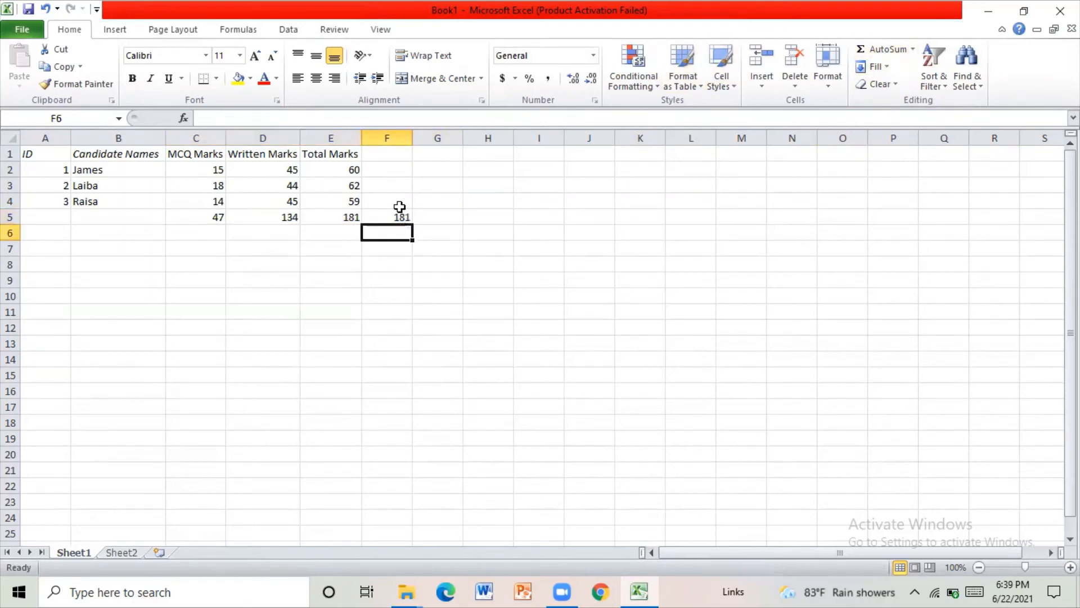
left_click(401, 216)
key("Delete")
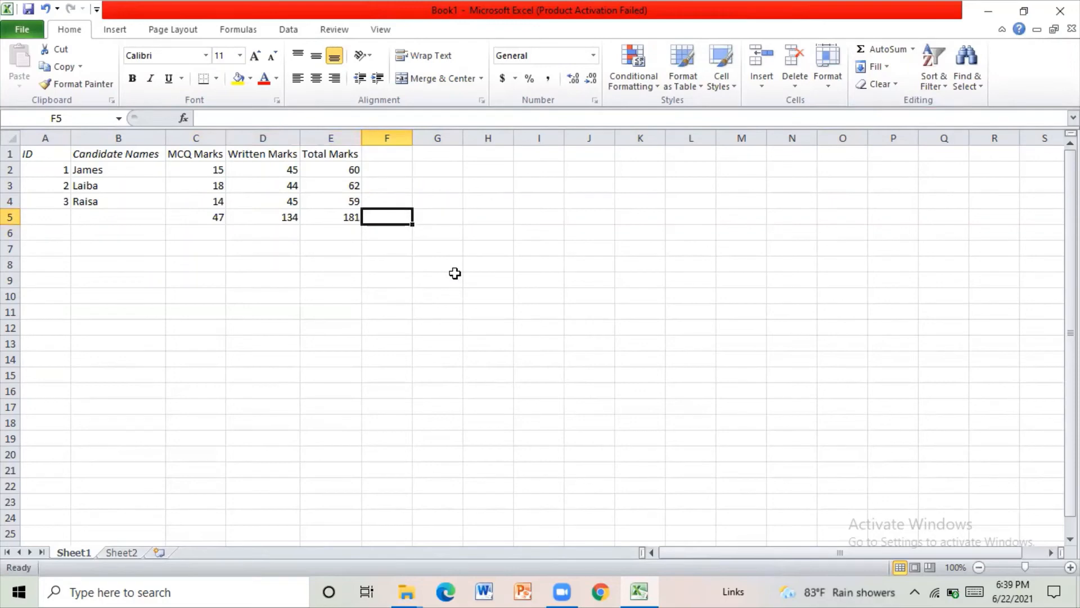
- Enter z in cell G7
left_click(437, 242)
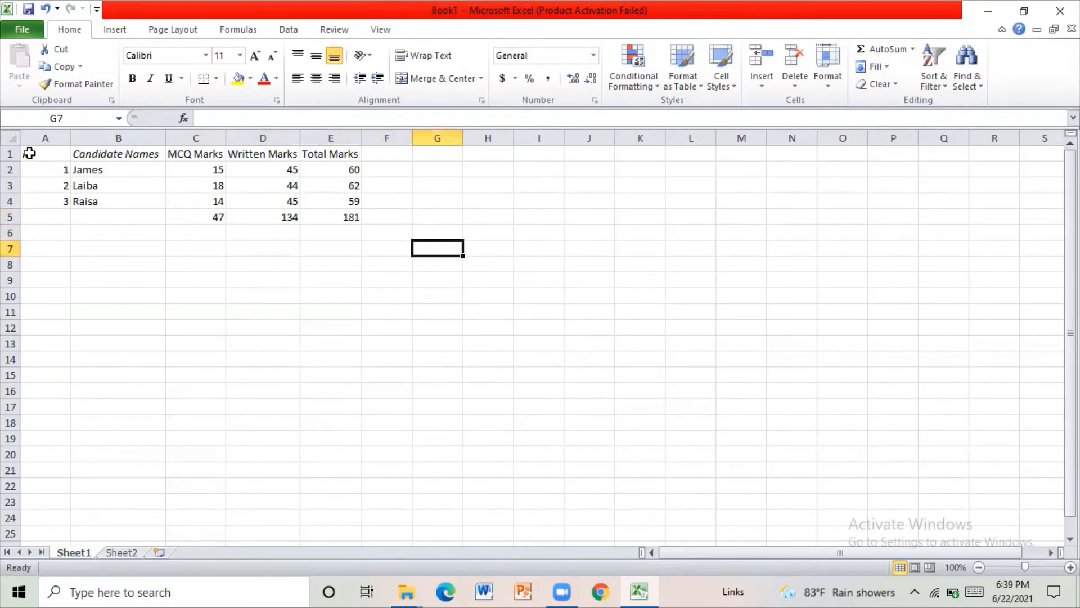
type("z")
left_click(290, 467)
- Try to fill the ID column down over A2:A25 with the Fill Down command, and undo the fill
left_click(58, 175)
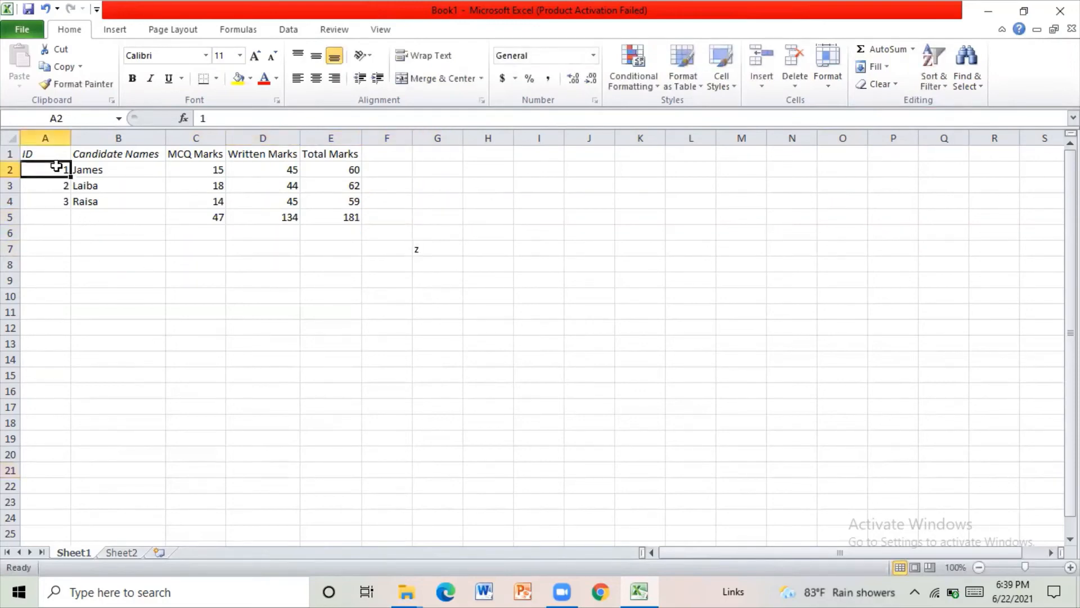
left_click(55, 190)
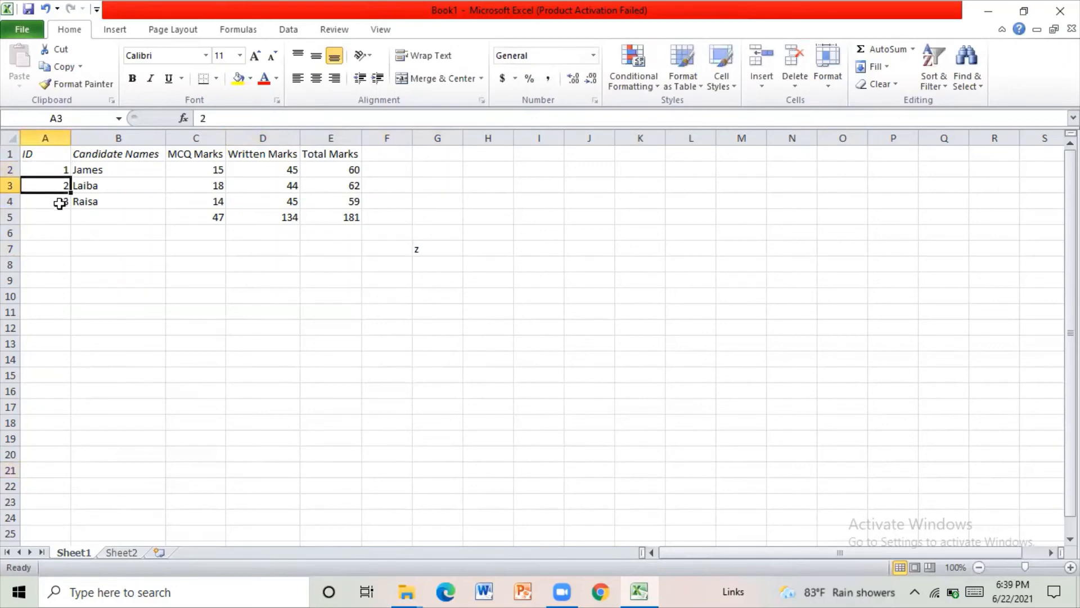
left_click(59, 203)
left_click_drag(45, 169, 42, 530)
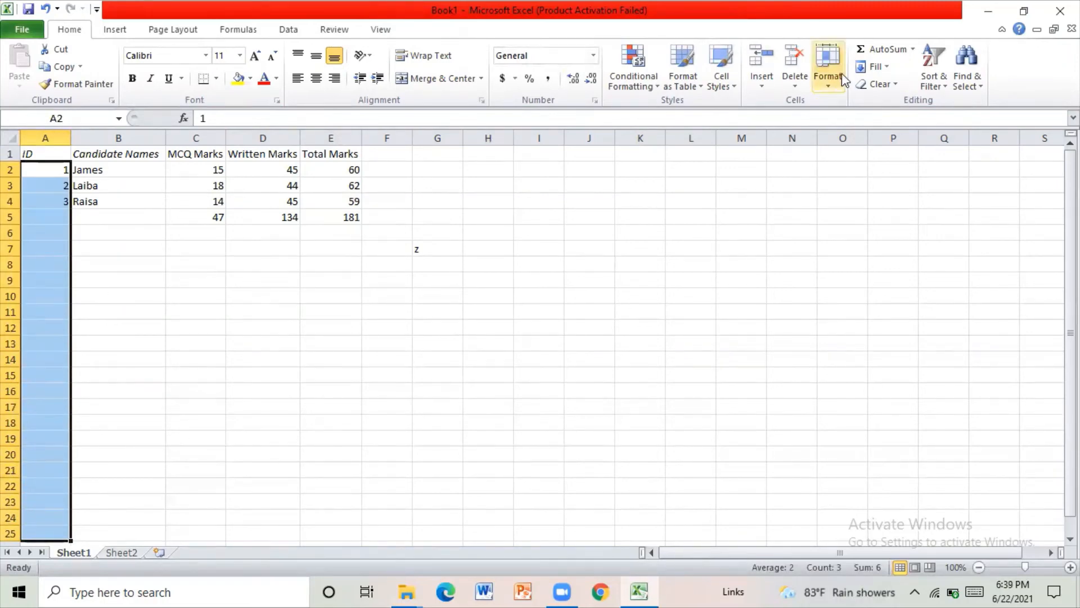
left_click(876, 67)
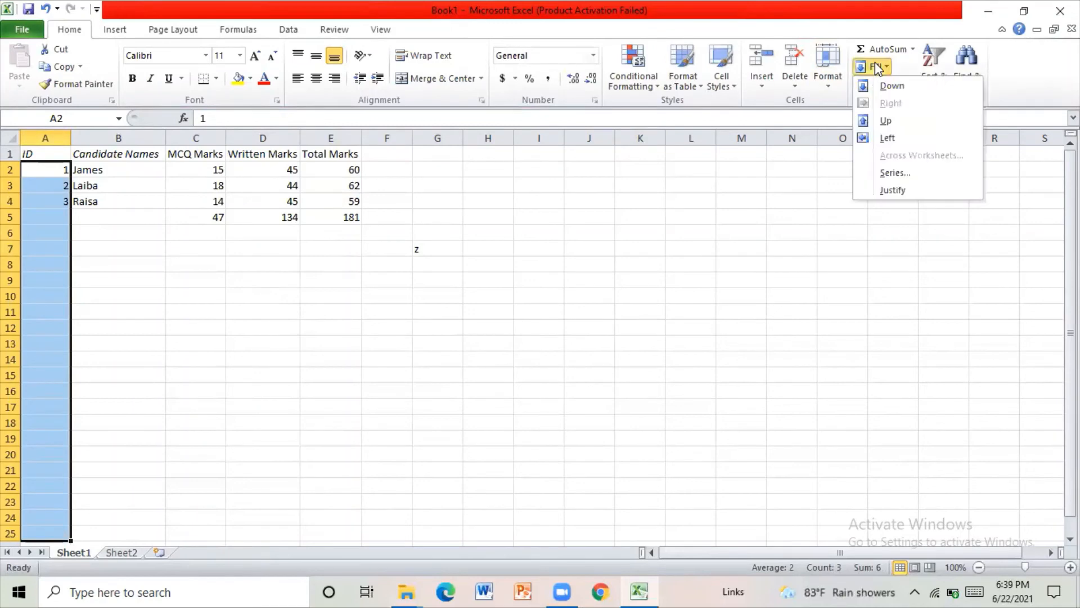
left_click(895, 86)
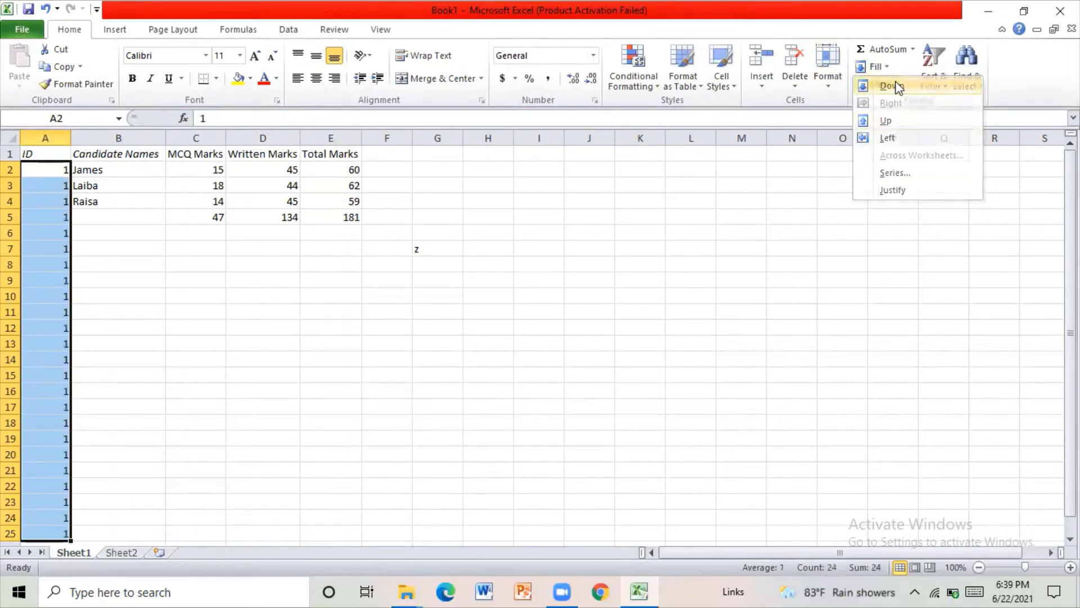
left_click(45, 8)
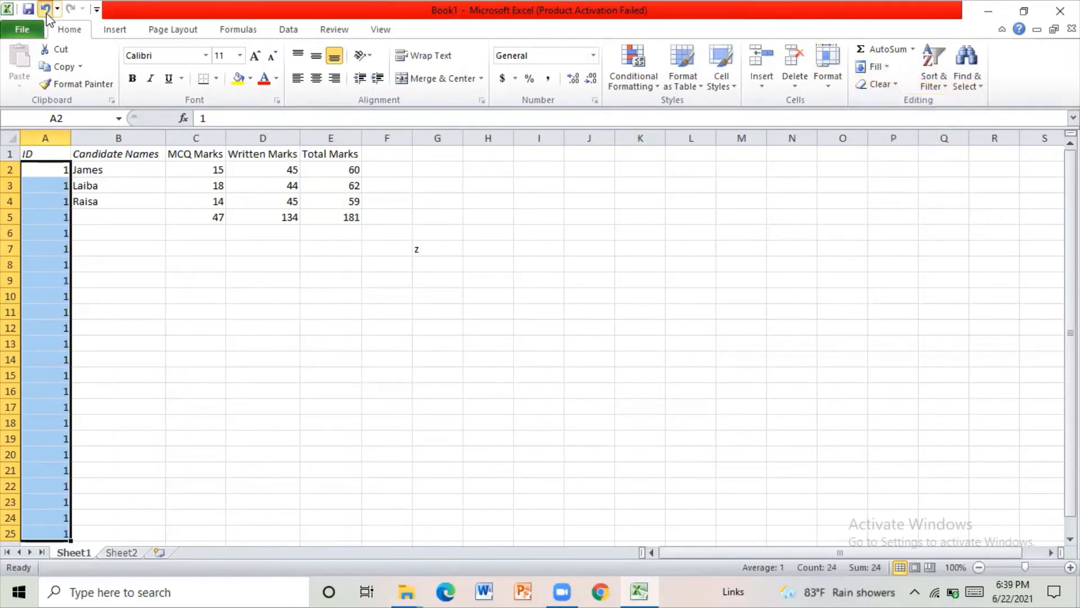
right_click(42, 256)
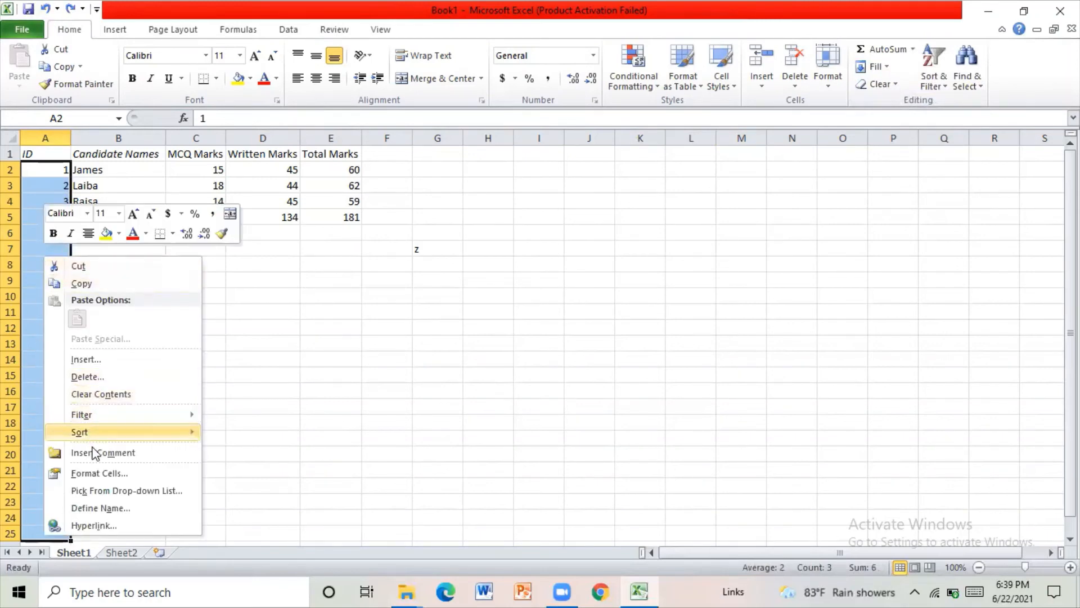
key("Escape")
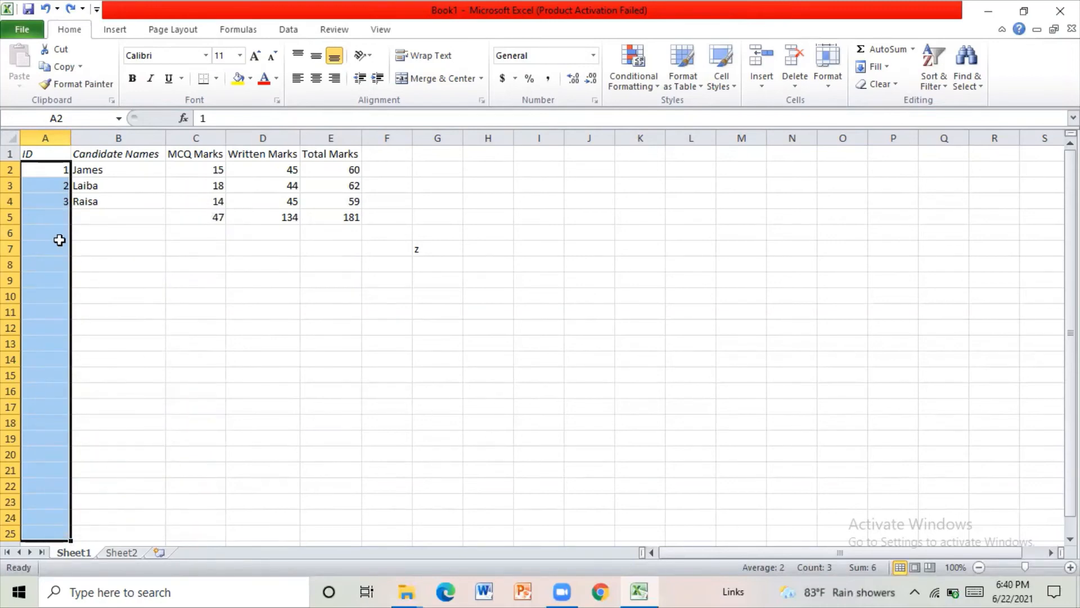
key("ctrl+1")
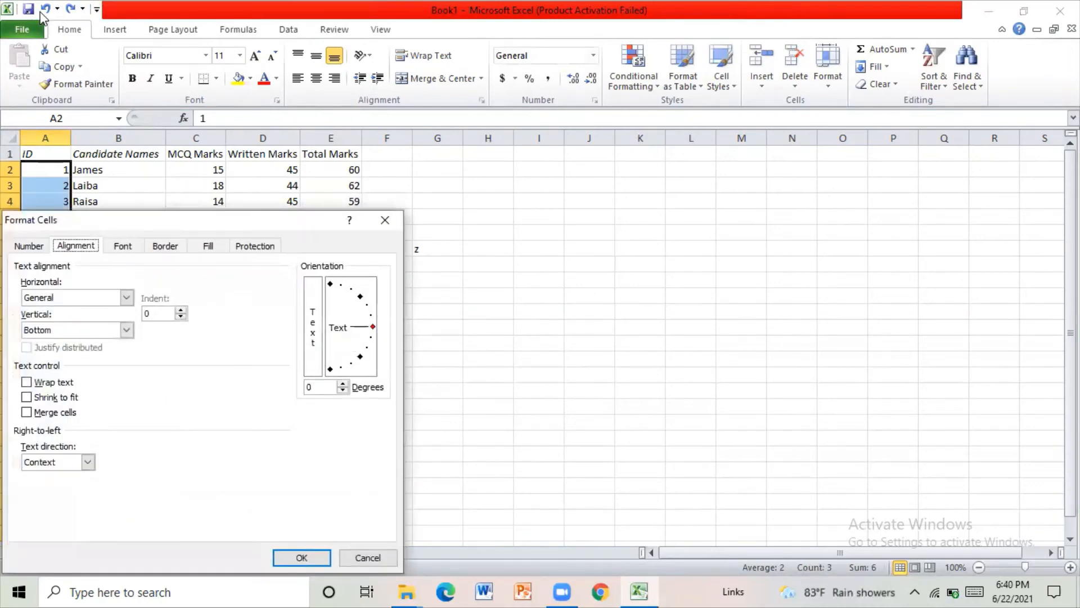
left_click(383, 220)
left_click(217, 299)
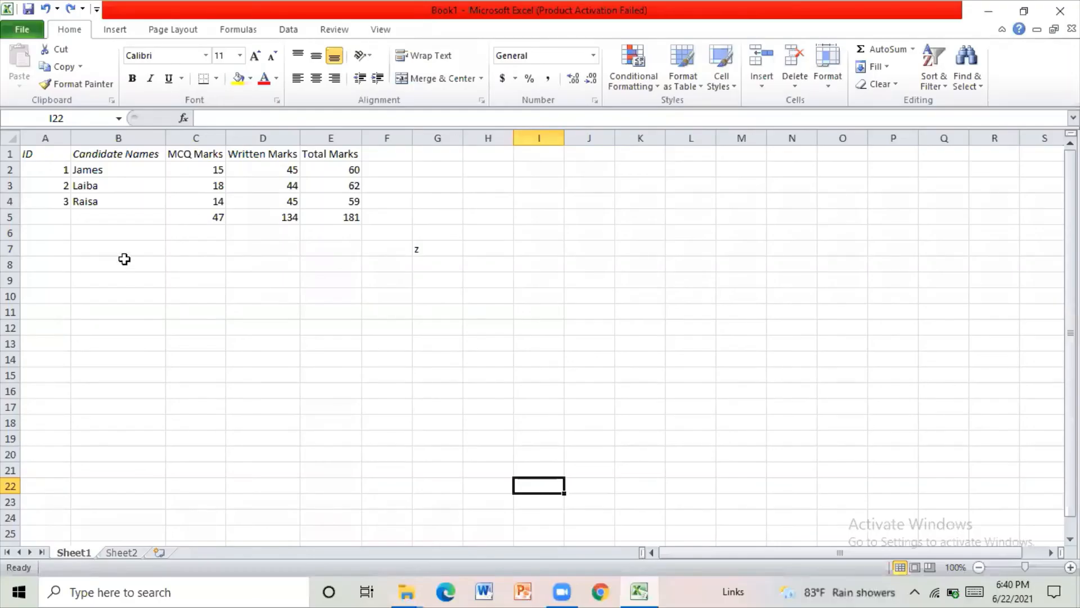
- Review the sequence of candidate IDs in column A and the empty cells below it
left_click(54, 170)
left_click(61, 185)
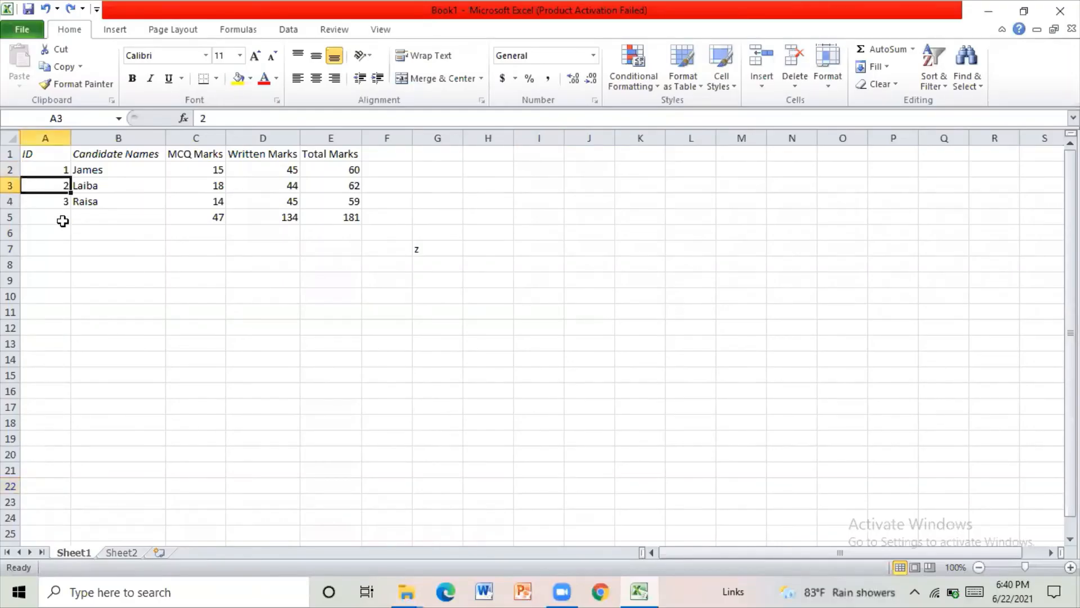
left_click(62, 221)
left_click(63, 171)
left_click(62, 185)
left_click(62, 201)
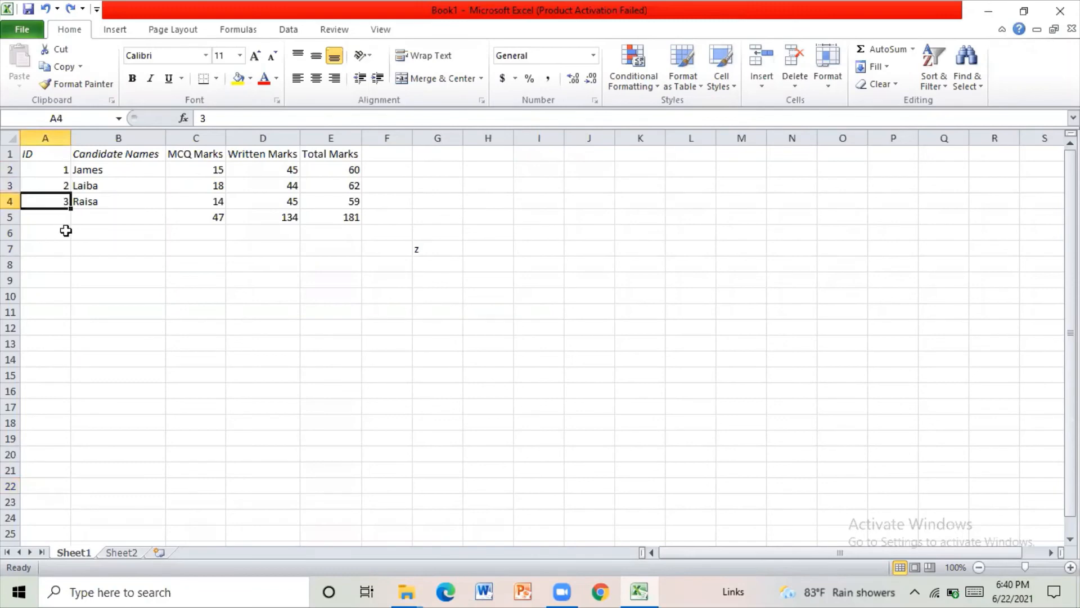
left_click(66, 231)
left_click(59, 217)
left_click(59, 232)
left_click(54, 275)
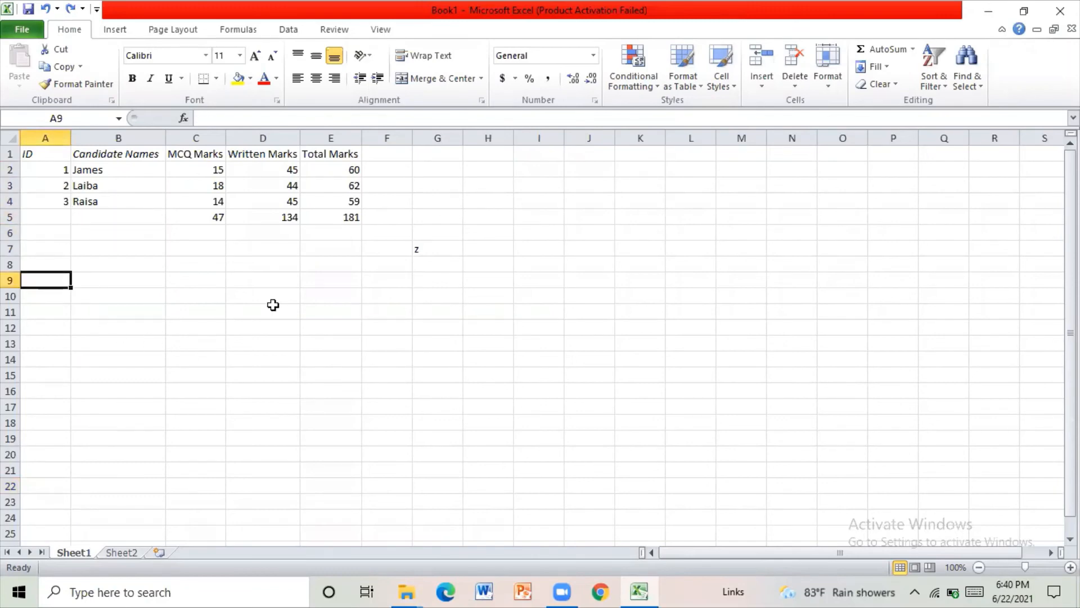
left_click(532, 380)
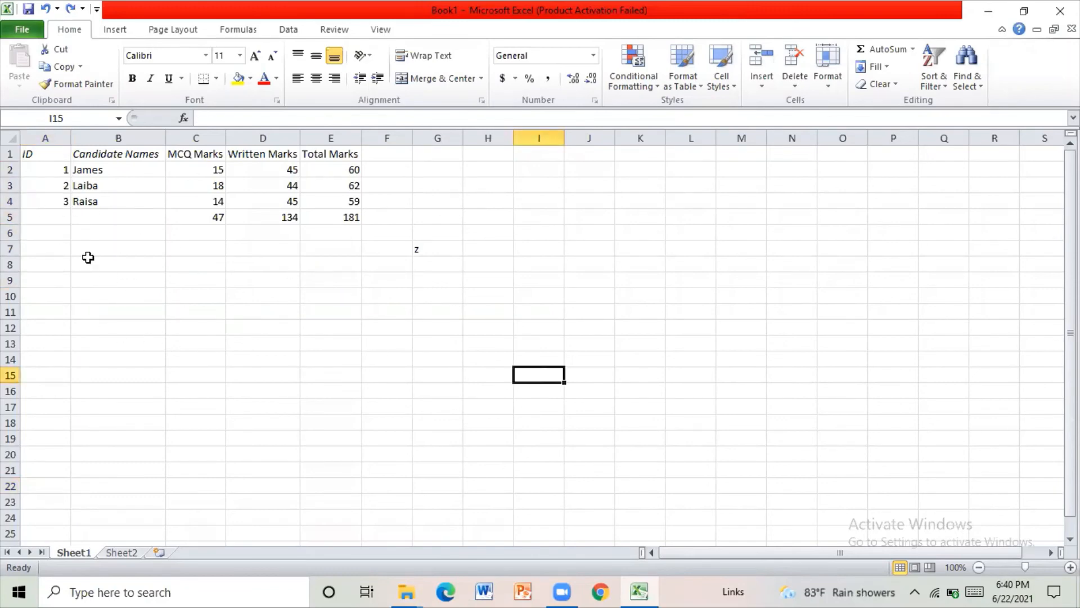
- Clear the ID in A4 and extend the ID series from A2:A3 down to A20 with AutoFill
left_click(65, 201)
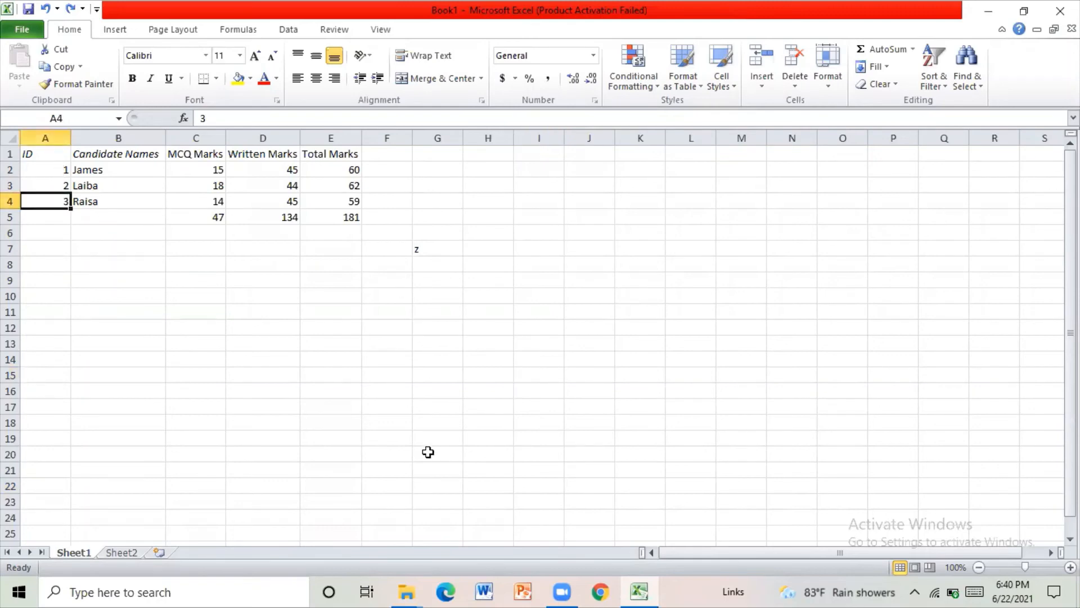
key("Delete")
left_click(83, 379)
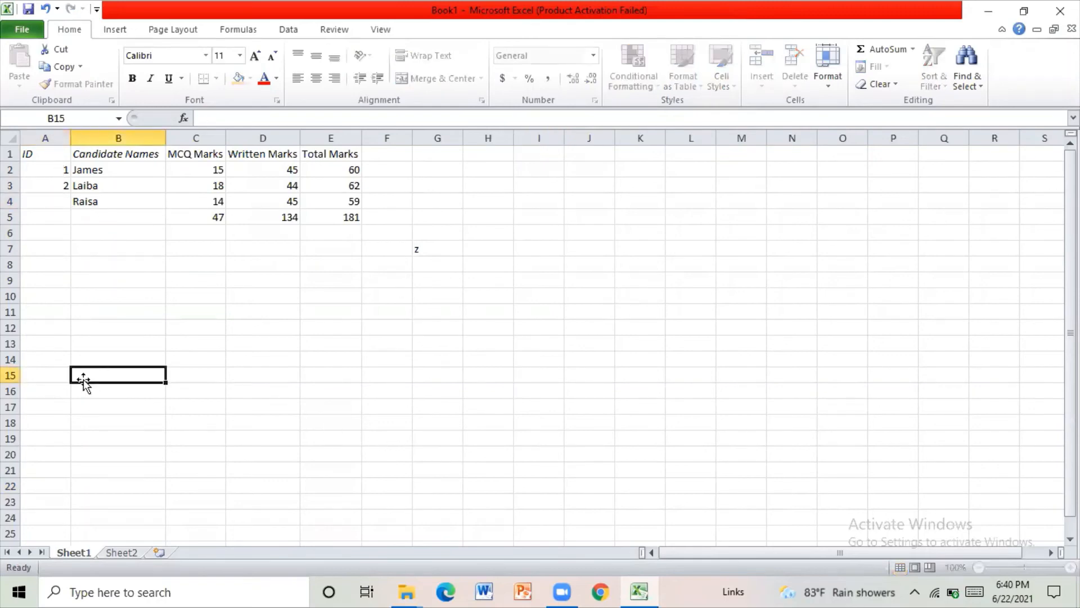
double_click(49, 167)
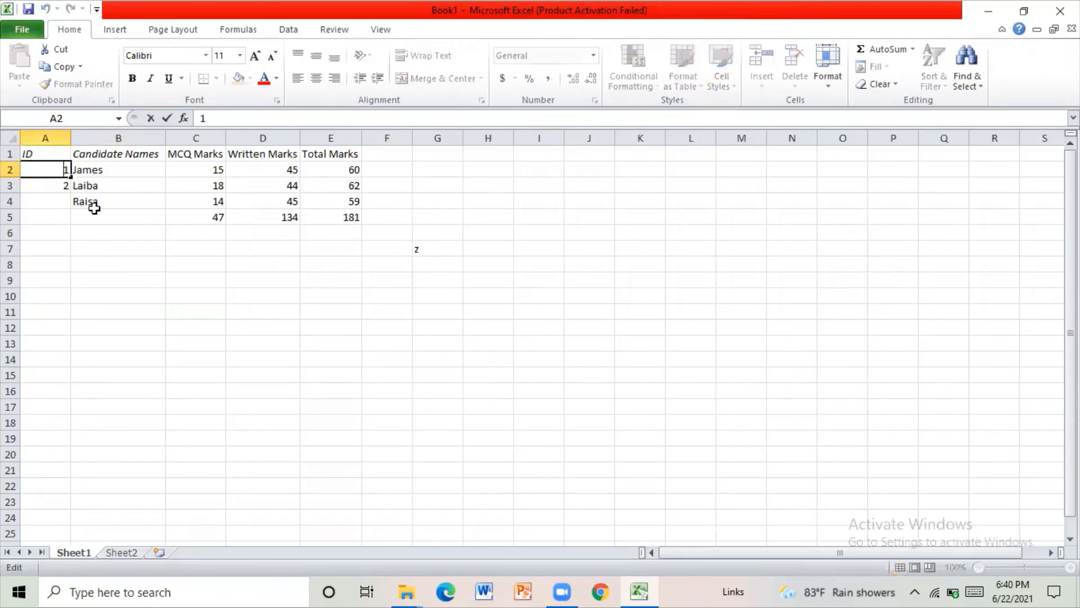
left_click(265, 270)
left_click_drag(41, 163, 41, 461)
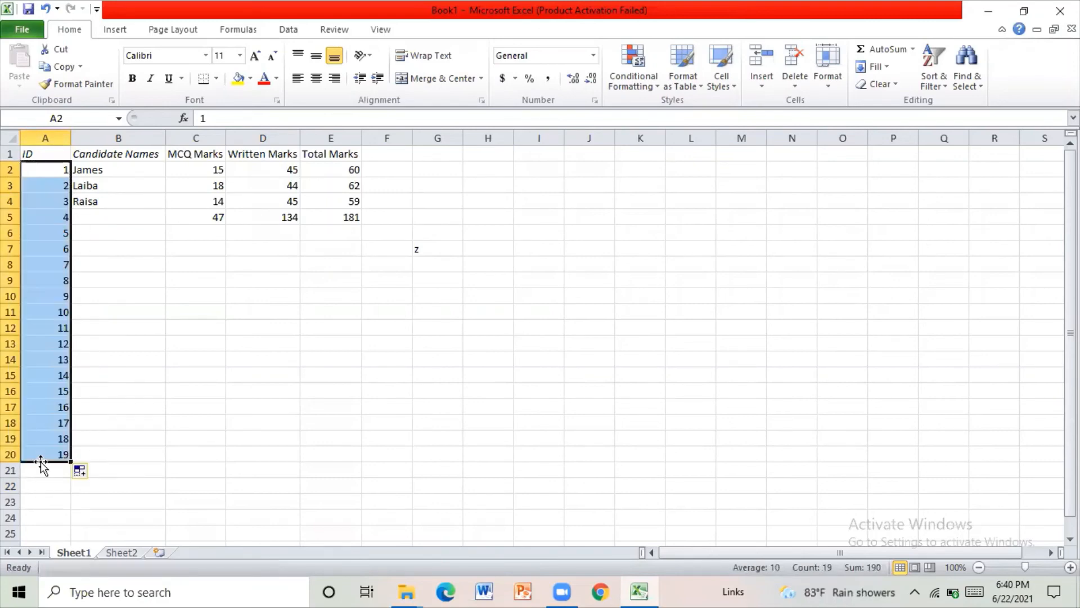
left_click(638, 315)
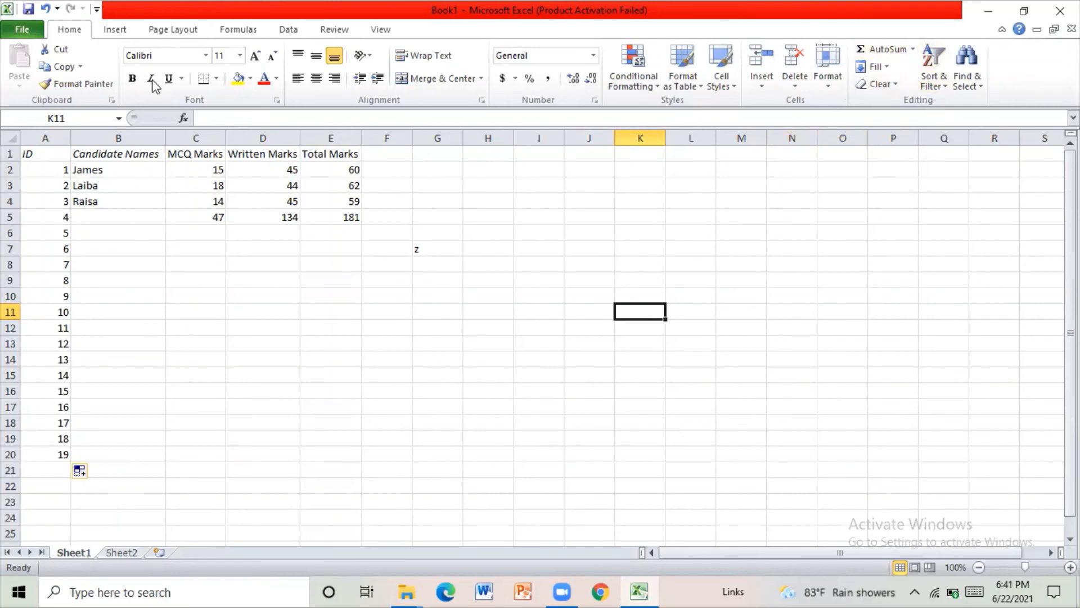
left_click(115, 29)
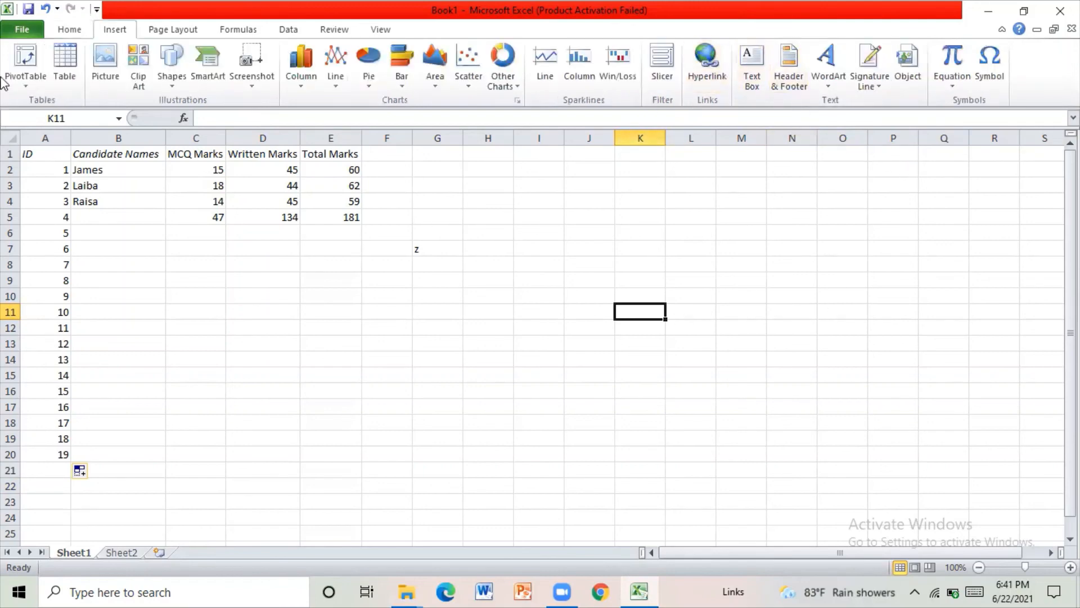
left_click(197, 31)
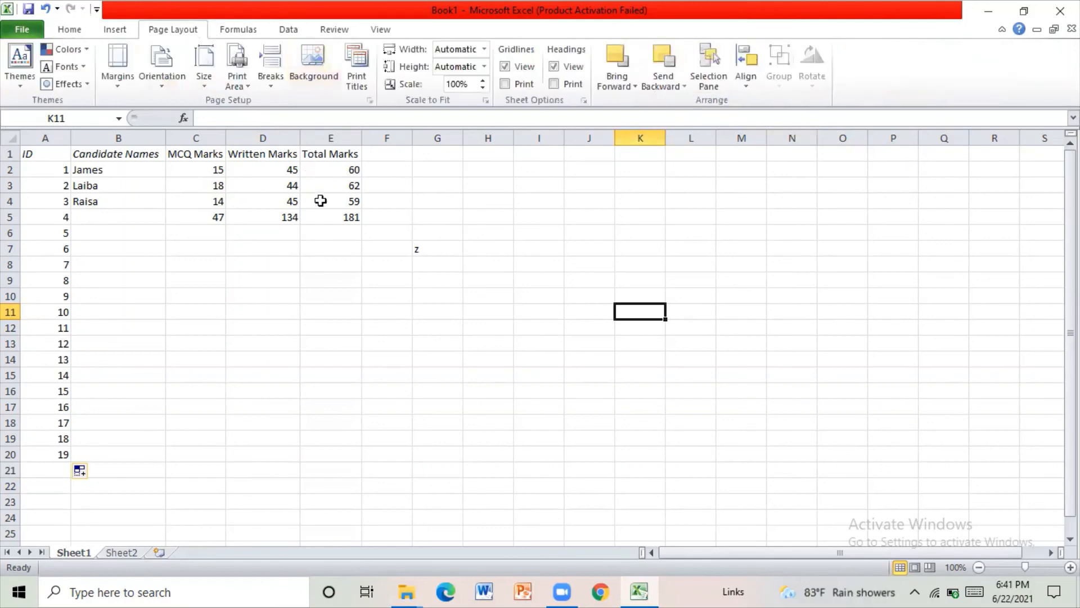
- Delete the stray letter z from cell G7
left_click(444, 264)
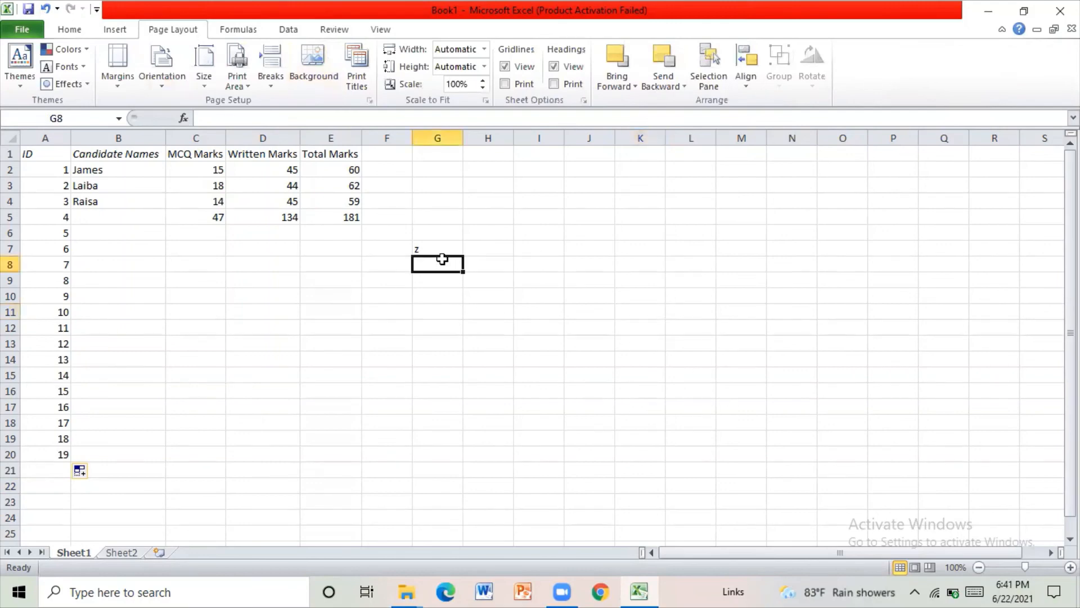
left_click(442, 243)
key("Delete")
left_click(450, 308)
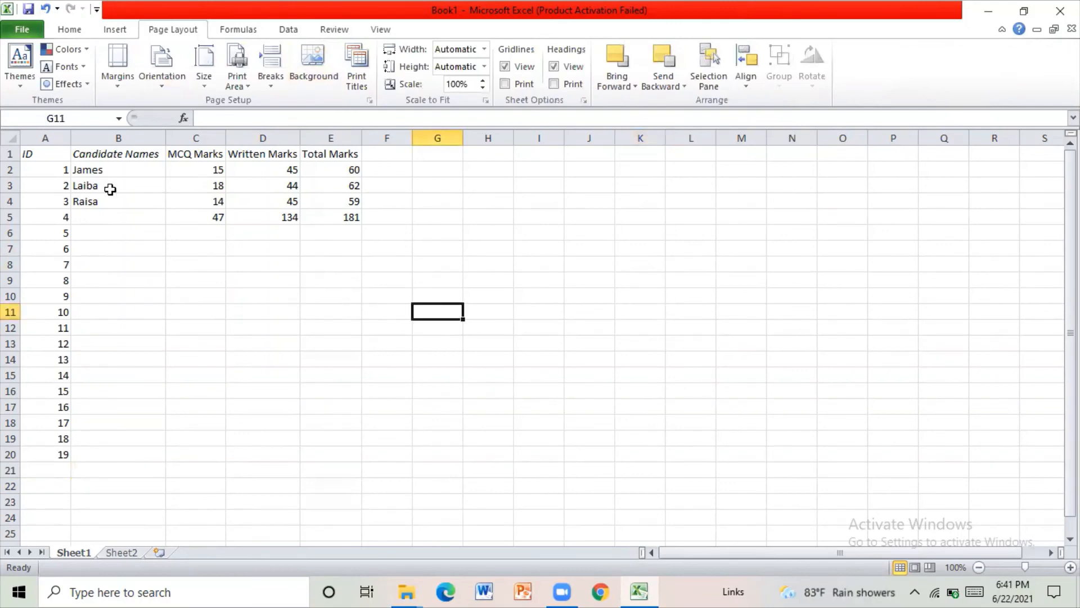
left_click(21, 48)
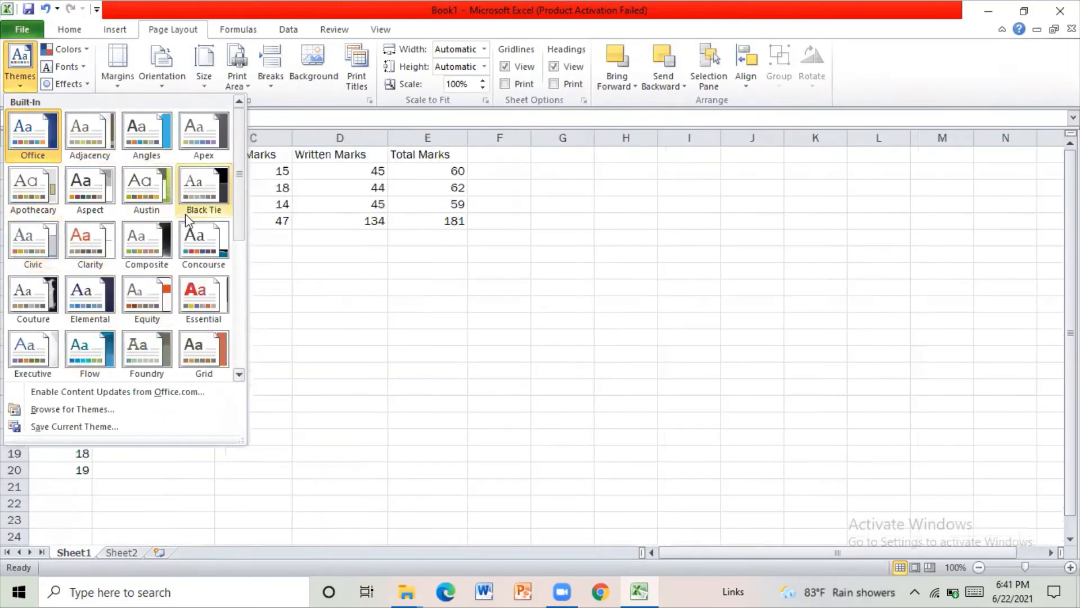
left_click(711, 352)
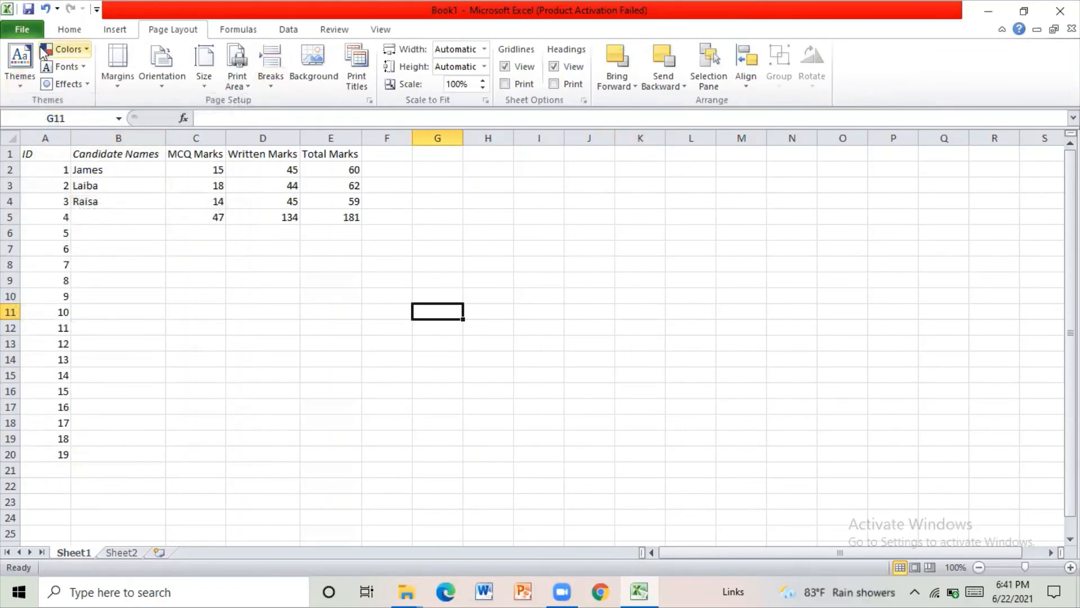
left_click(255, 31)
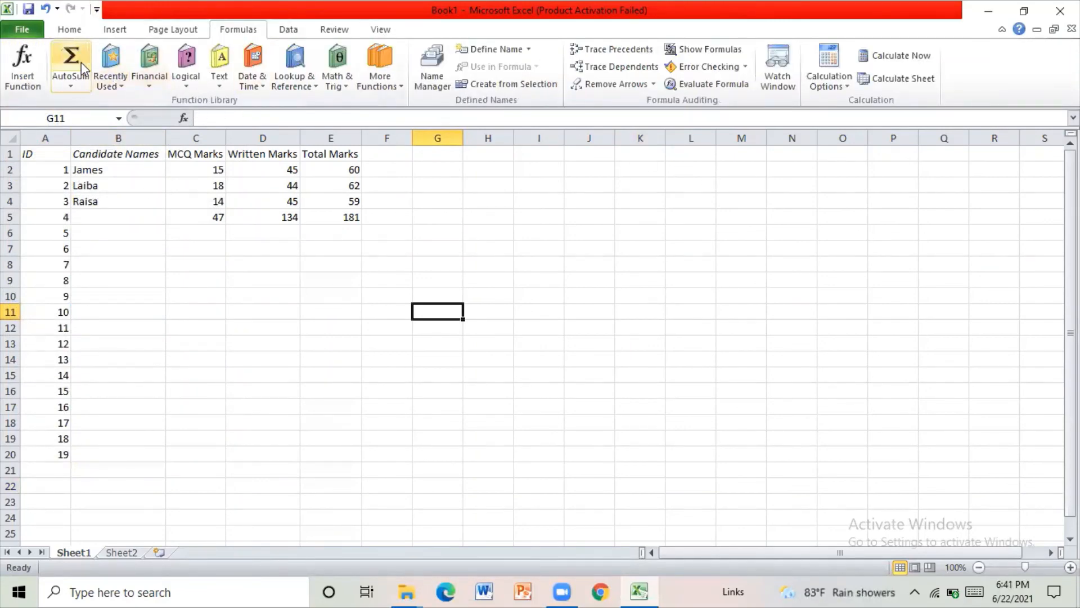
left_click(289, 33)
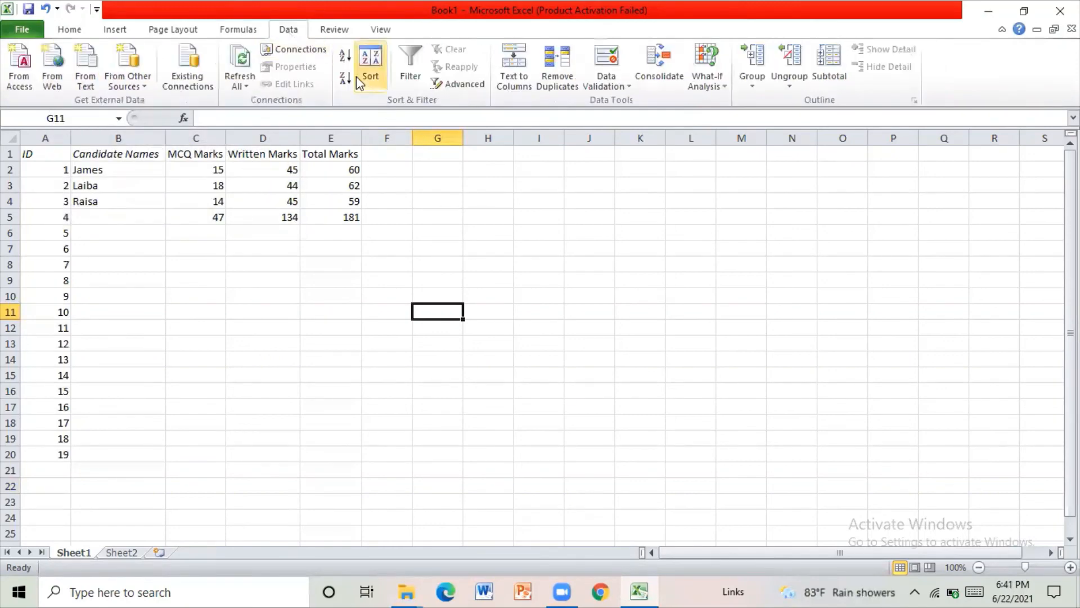
left_click(624, 317)
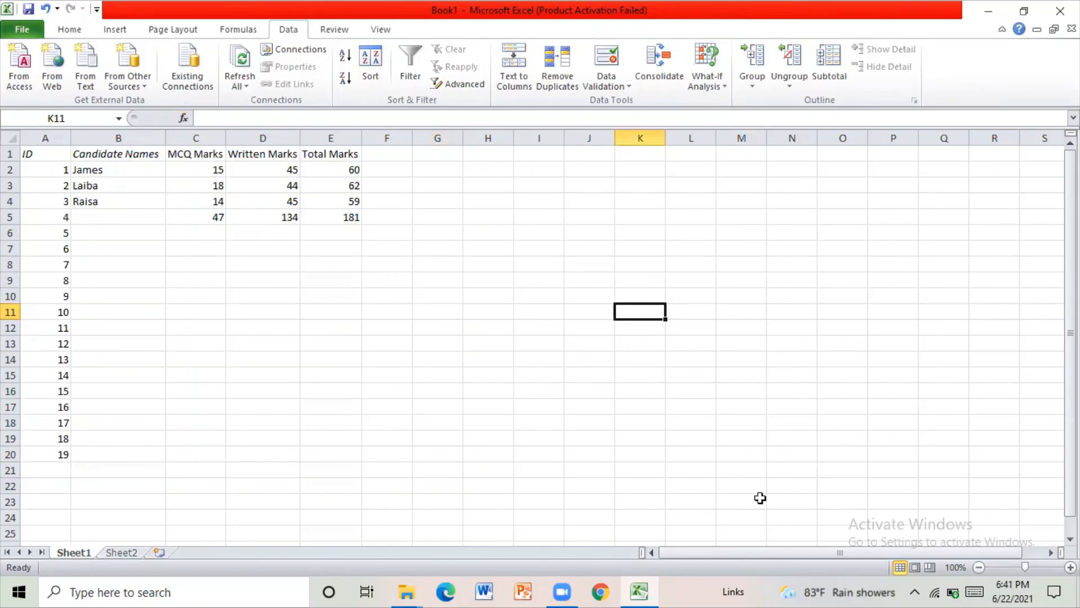